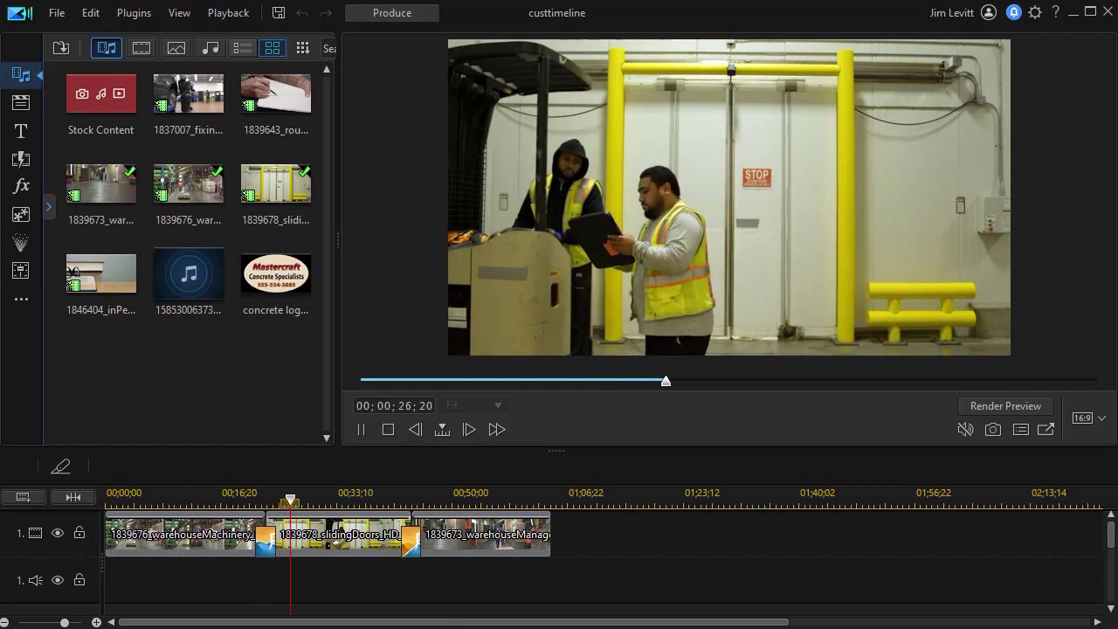
Step: Pause the preview and enlarge the timeline area upward so that tracks 1 to 3 can all be seen
click(362, 432)
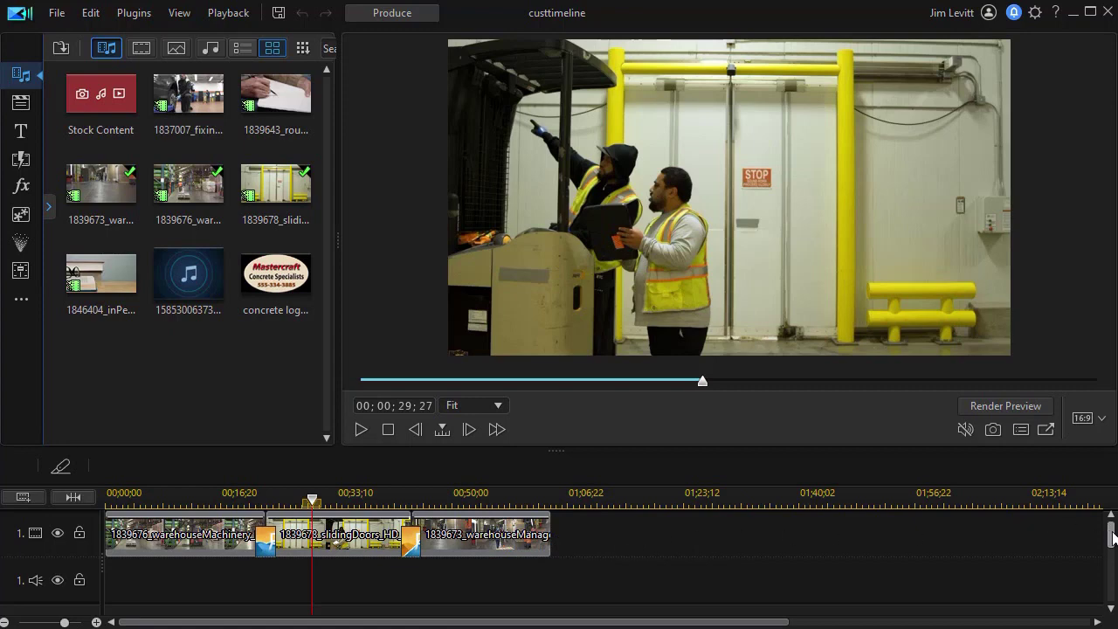
mouse_move(1114, 536)
mouse_down()
mouse_move(1113, 603)
mouse_move(1112, 528)
mouse_up()
drag(748, 626, 703, 623)
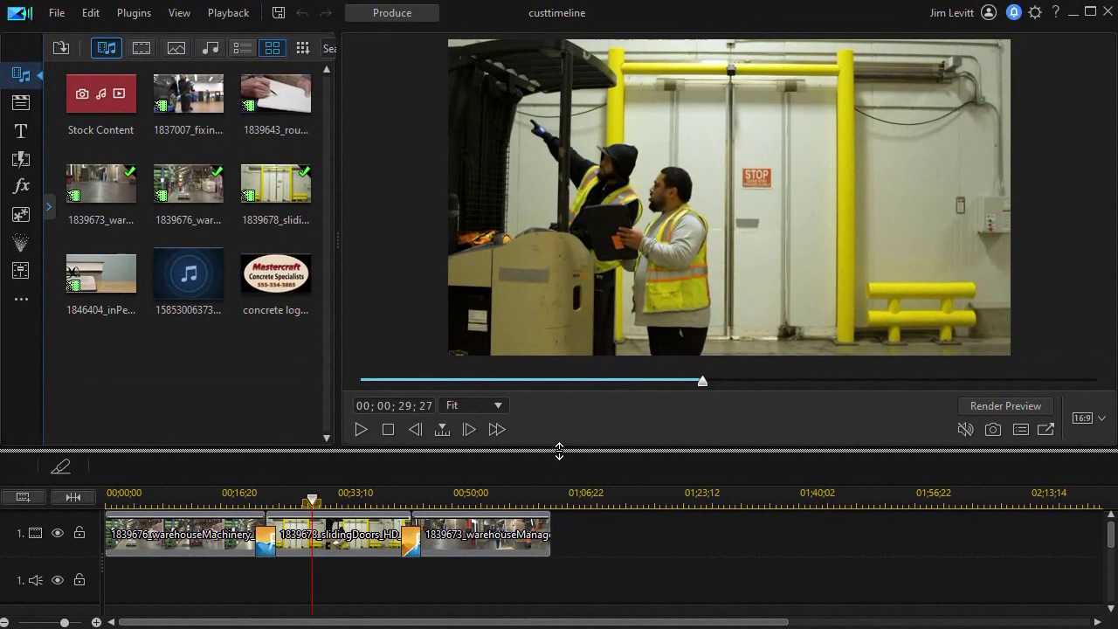
drag(688, 330, 668, 250)
drag(549, 403, 532, 142)
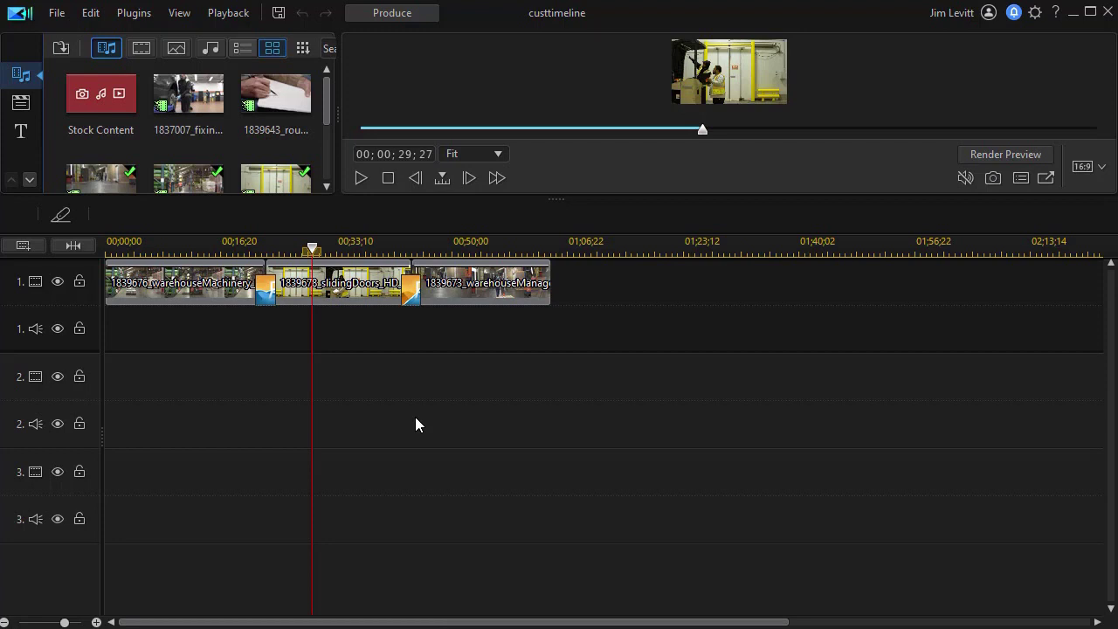
Step: Set the height of all audio tracks to Small and make audio track 2 individually taller
right_click(45, 298)
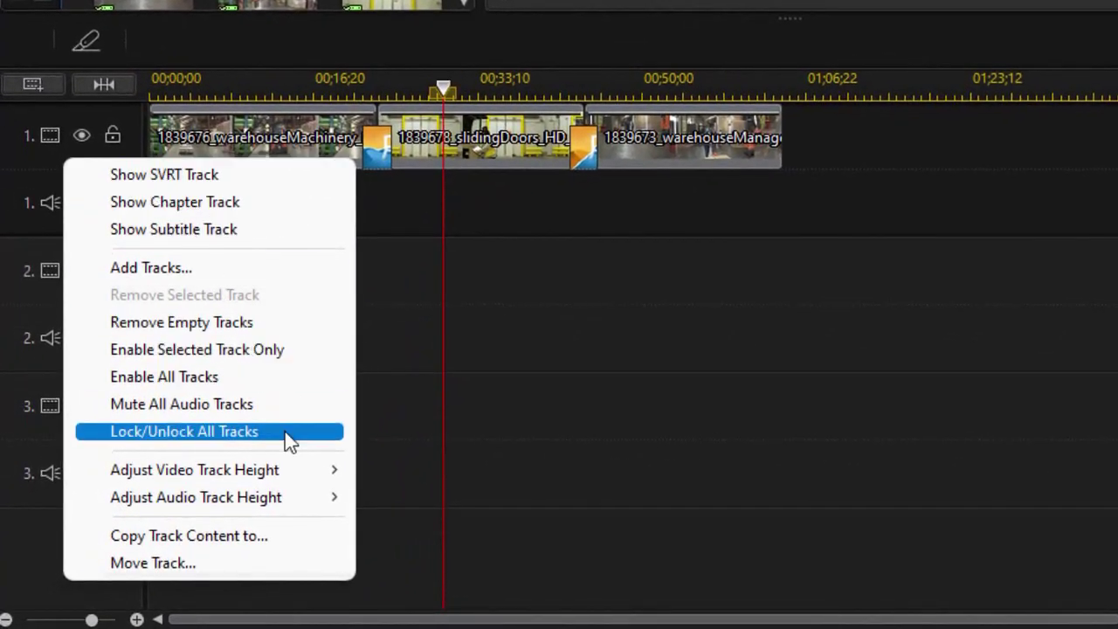
mouse_move(297, 475)
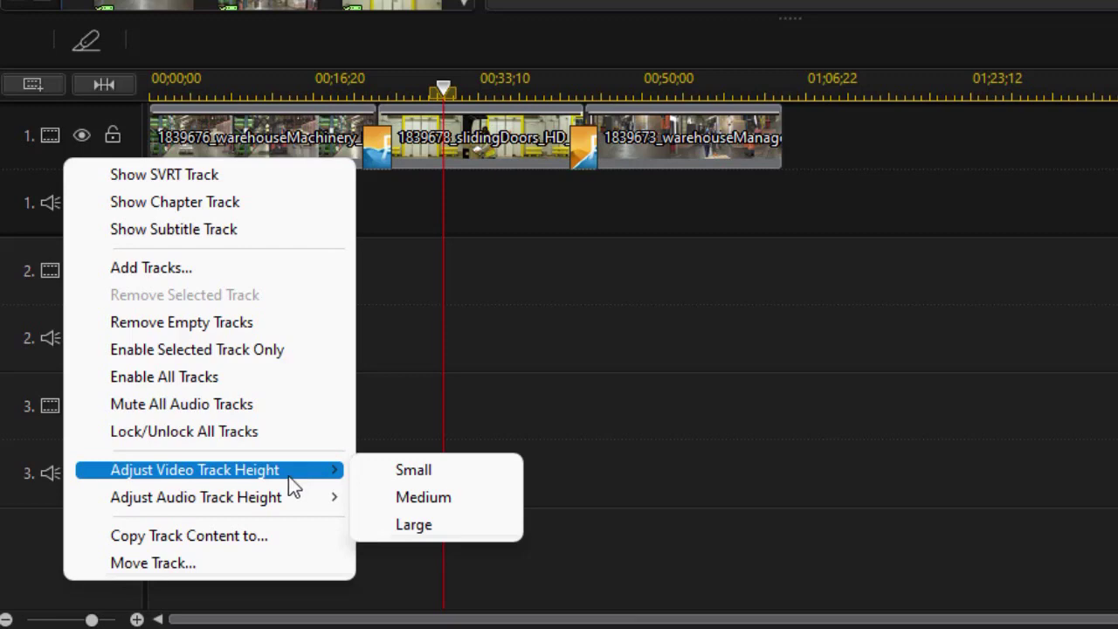
mouse_move(285, 494)
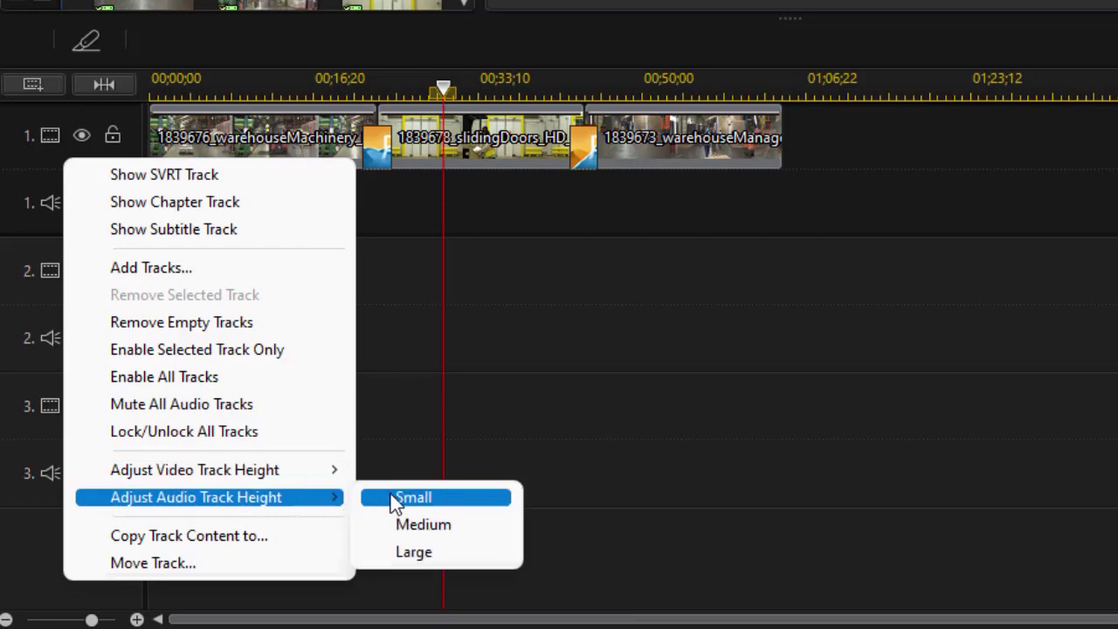
click(469, 505)
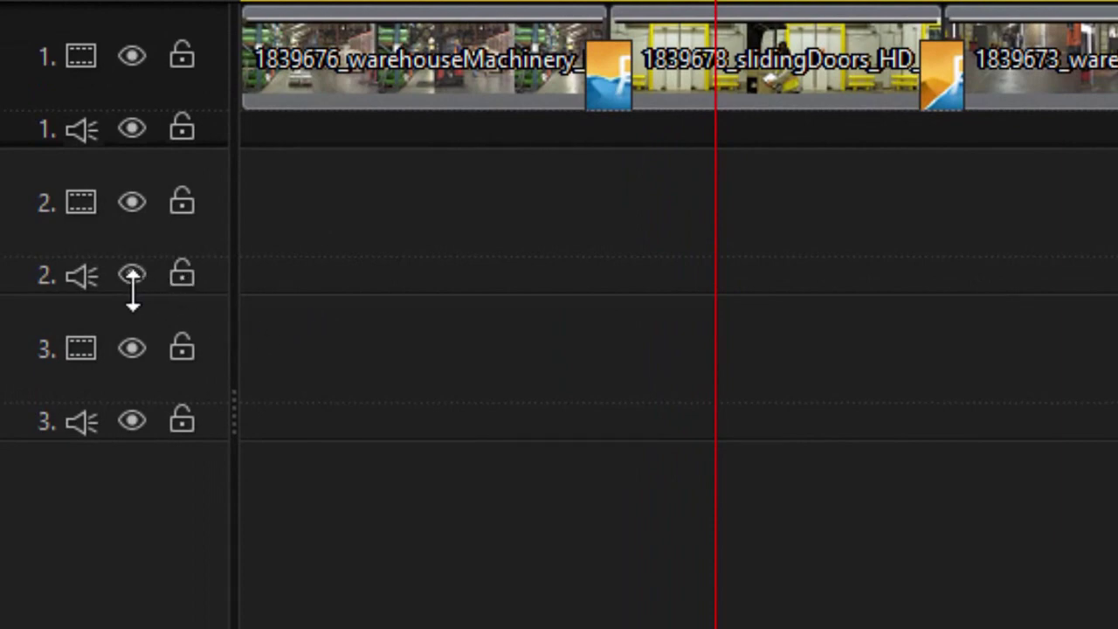
drag(132, 294, 105, 356)
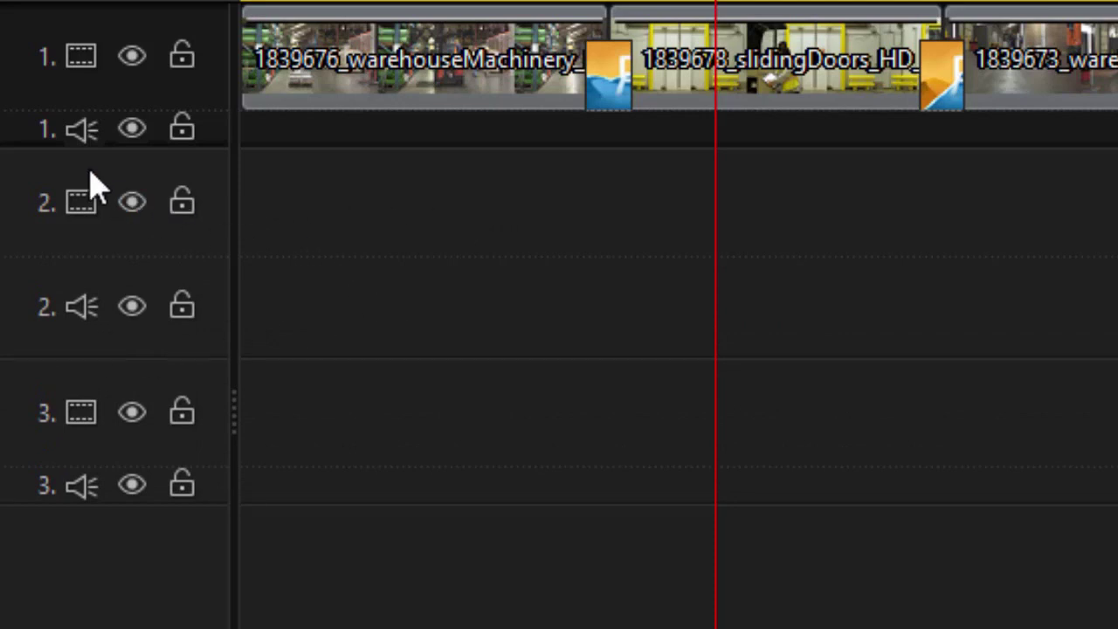
Step: Set the height of all audio tracks to Medium
right_click(27, 188)
mouse_move(402, 517)
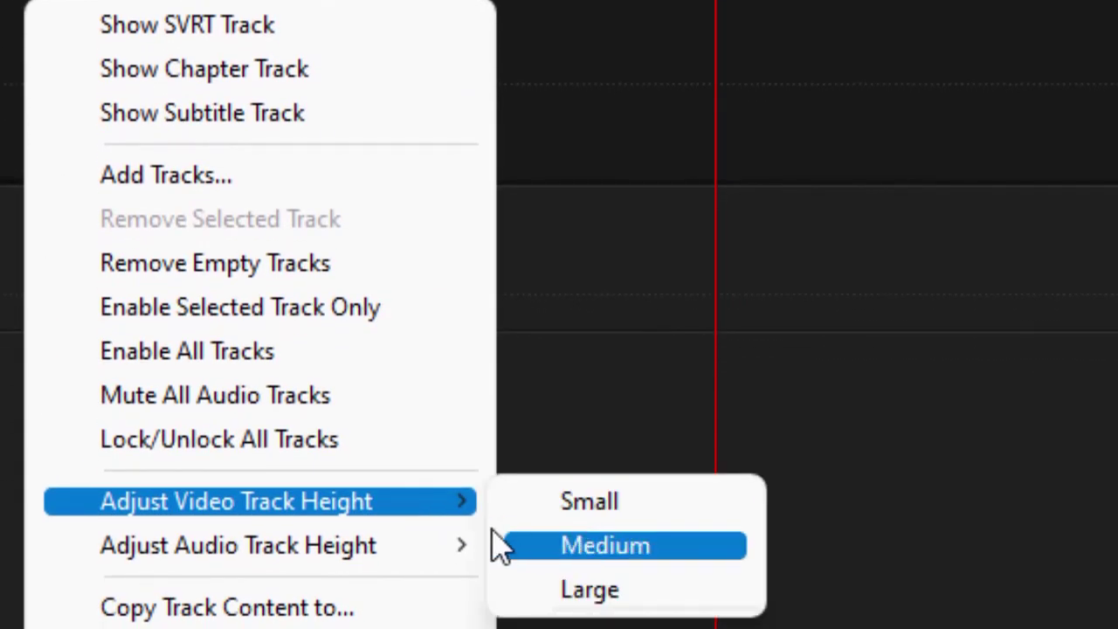
mouse_move(411, 550)
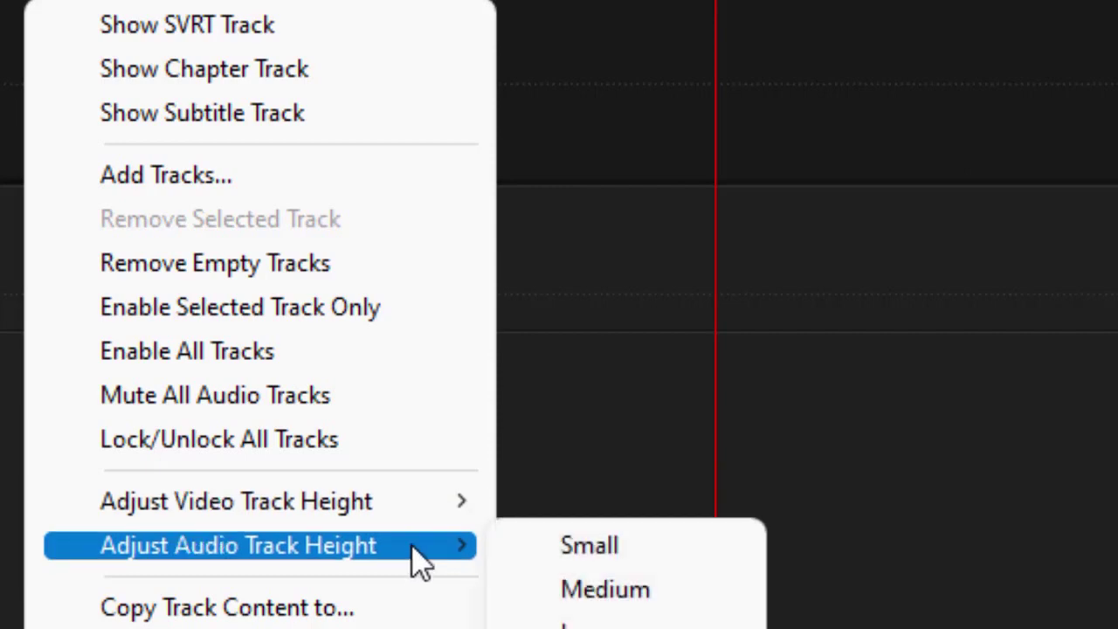
click(600, 579)
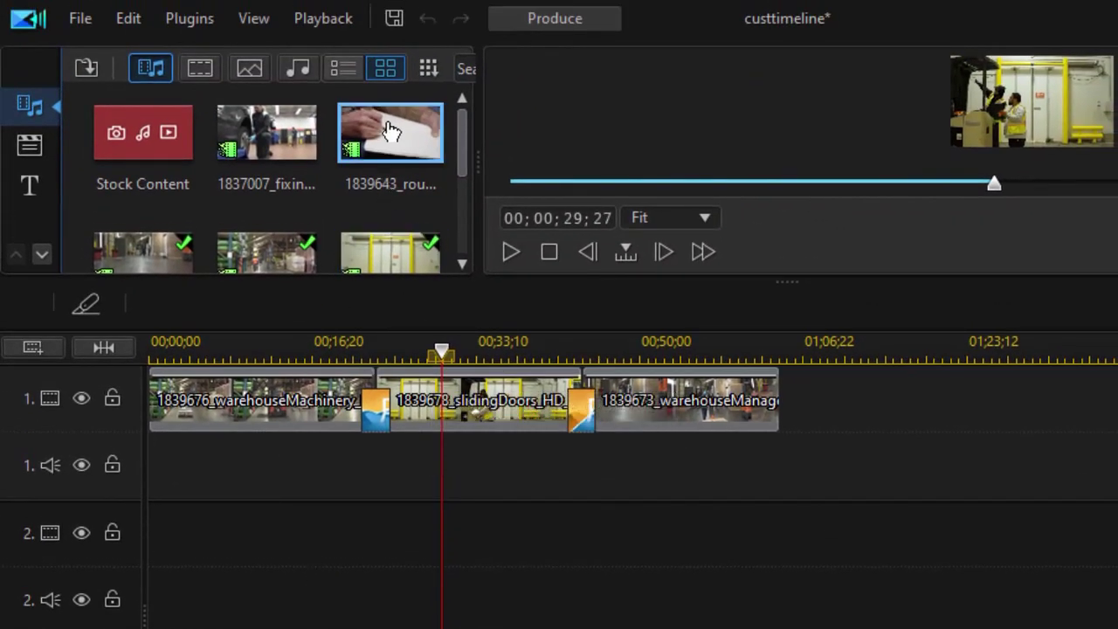
Step: Add the 1839643_rou... clip to video track 2 at the playhead and shrink it into an overlay right of the two workers
drag(391, 131, 450, 554)
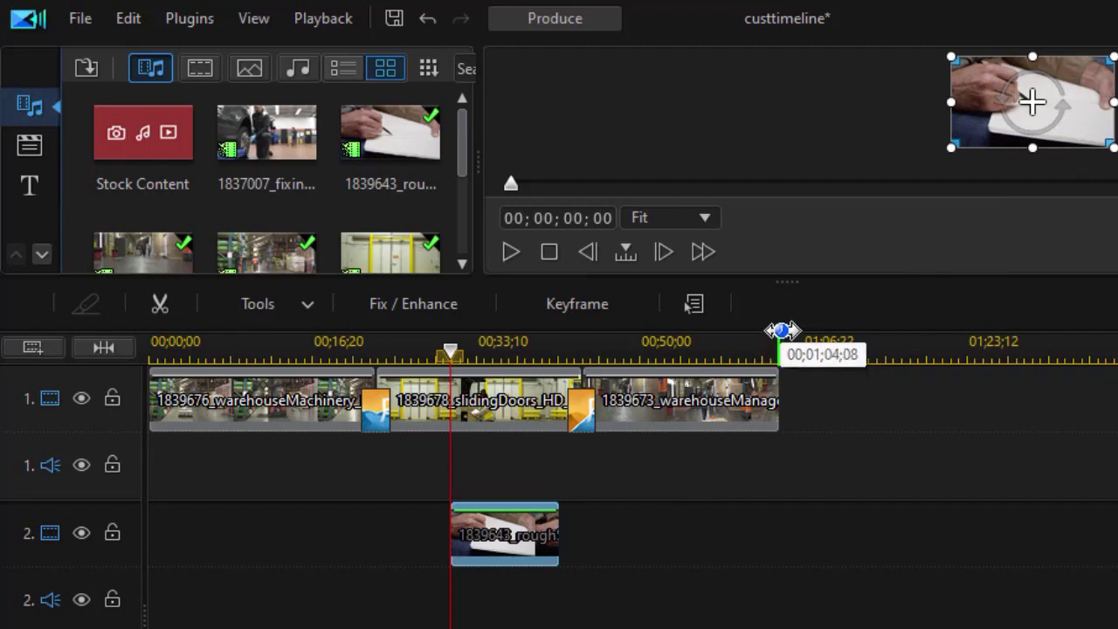
drag(776, 281, 764, 410)
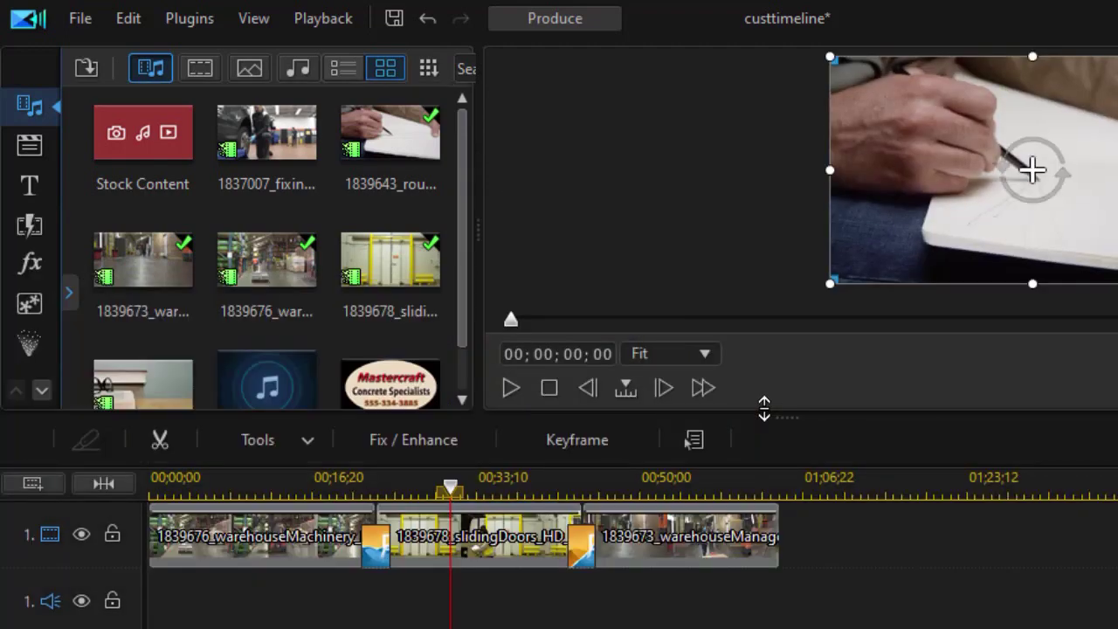
drag(834, 283, 941, 219)
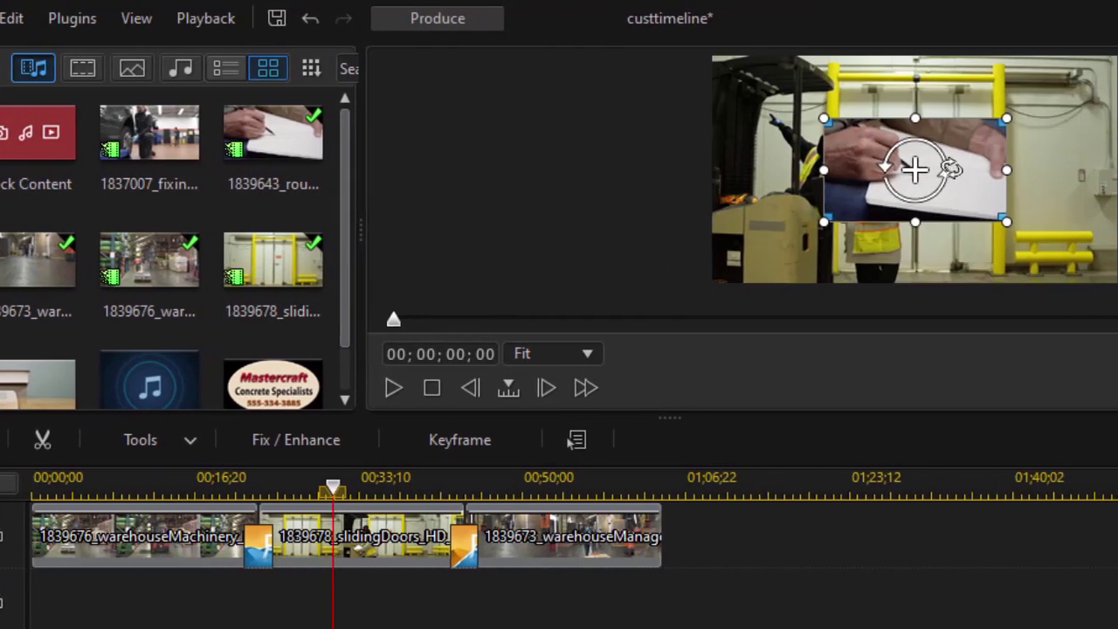
drag(1074, 167, 1117, 207)
drag(1038, 208, 1020, 196)
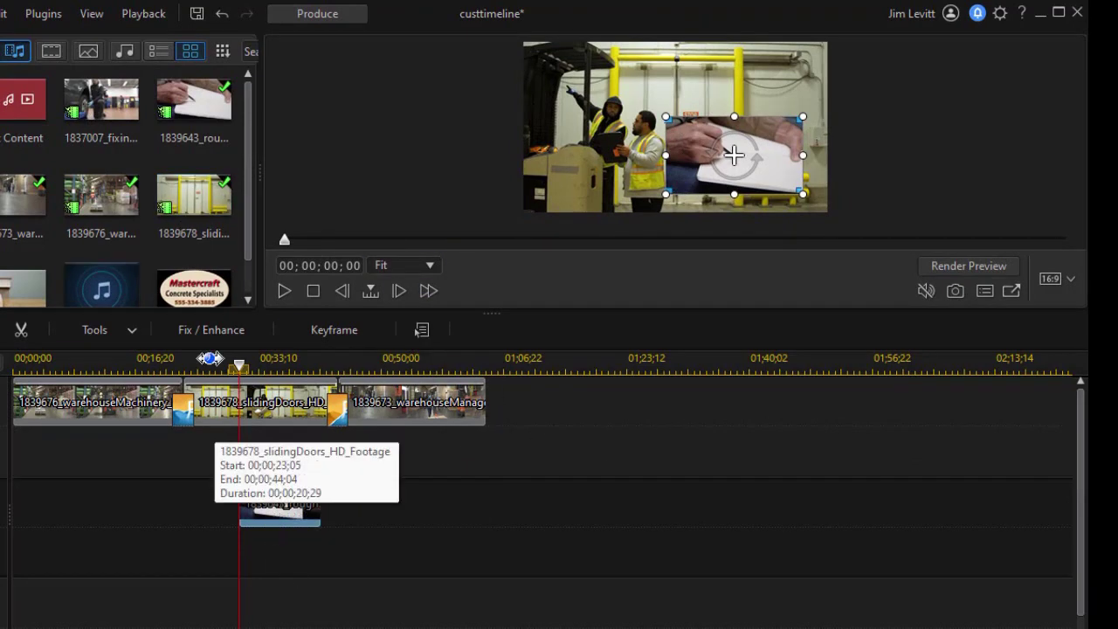
Step: Add the Mastercraft concrete logo to video track 3 above the notebook clip's time span, shrink it and move it toward the frame's upper right
drag(190, 290, 254, 607)
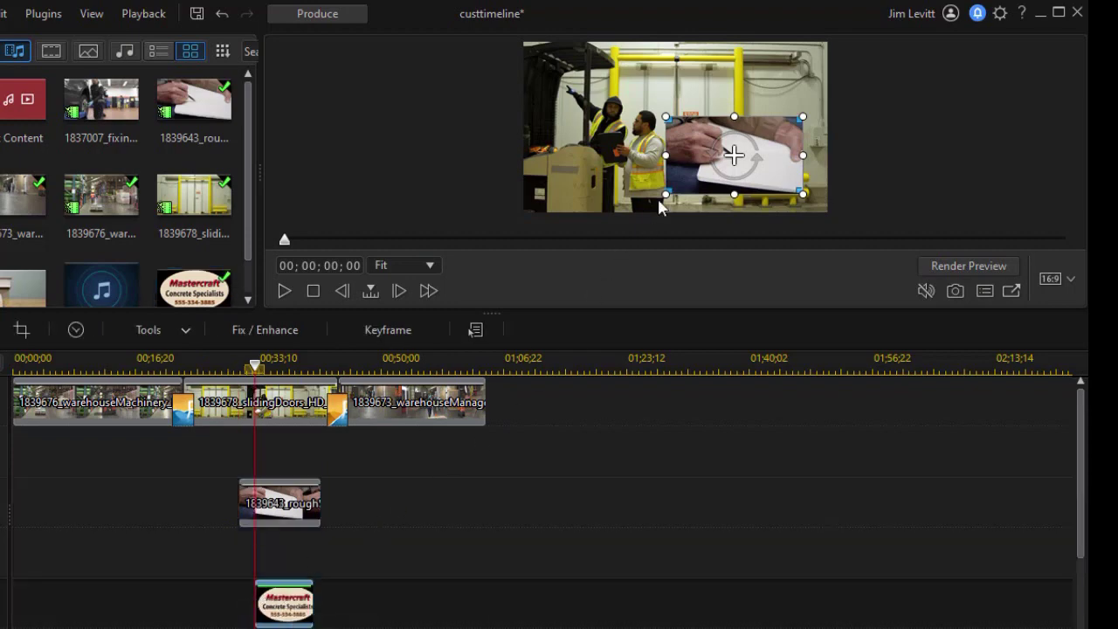
drag(529, 213, 624, 162)
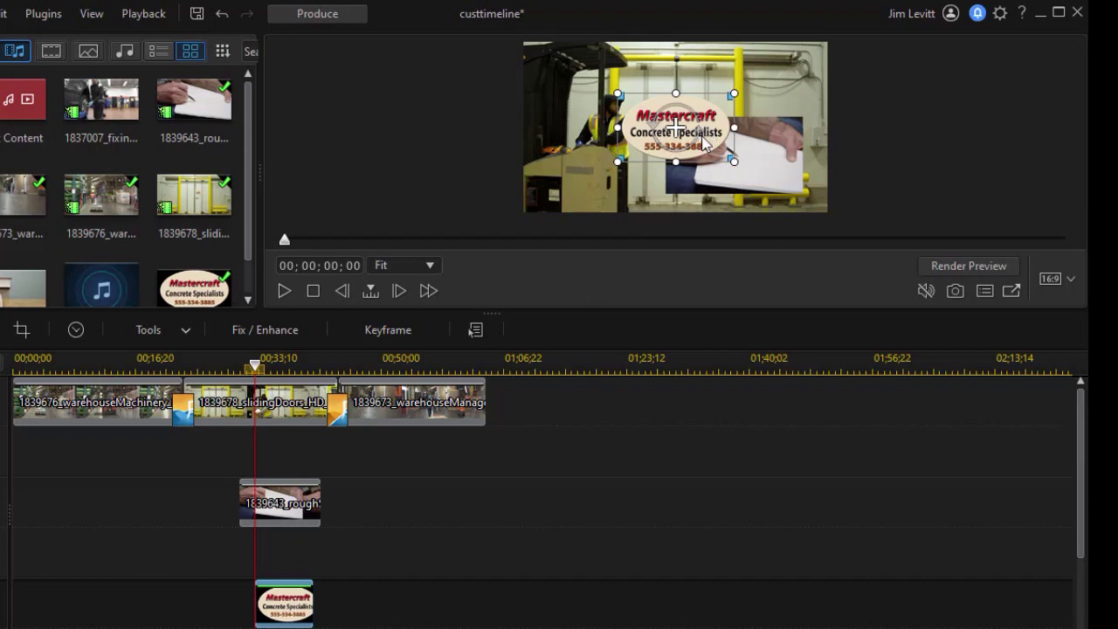
drag(704, 96, 779, 85)
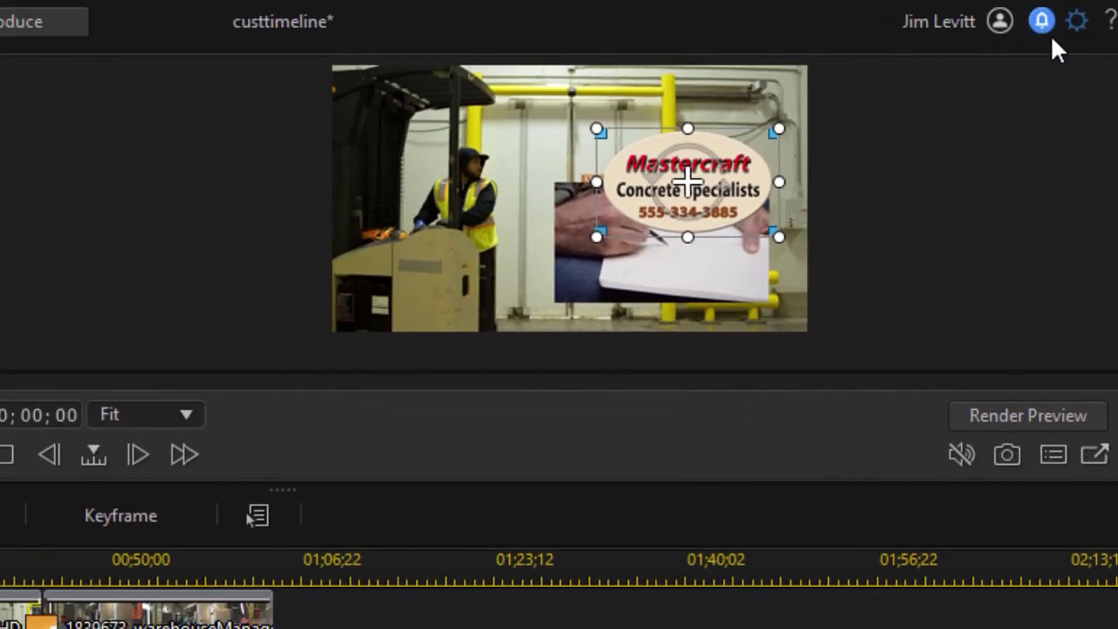
Step: Enable "Reverse timeline track order (track 1 at bottom)" in the editing preferences and check the rearranged tracks
click(1078, 21)
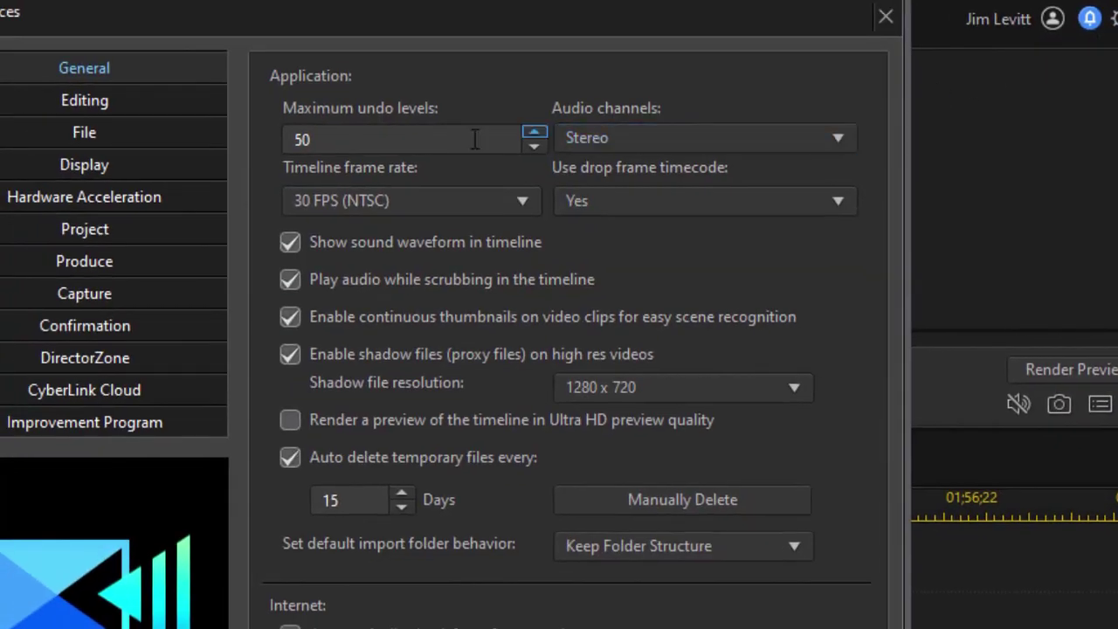
click(163, 112)
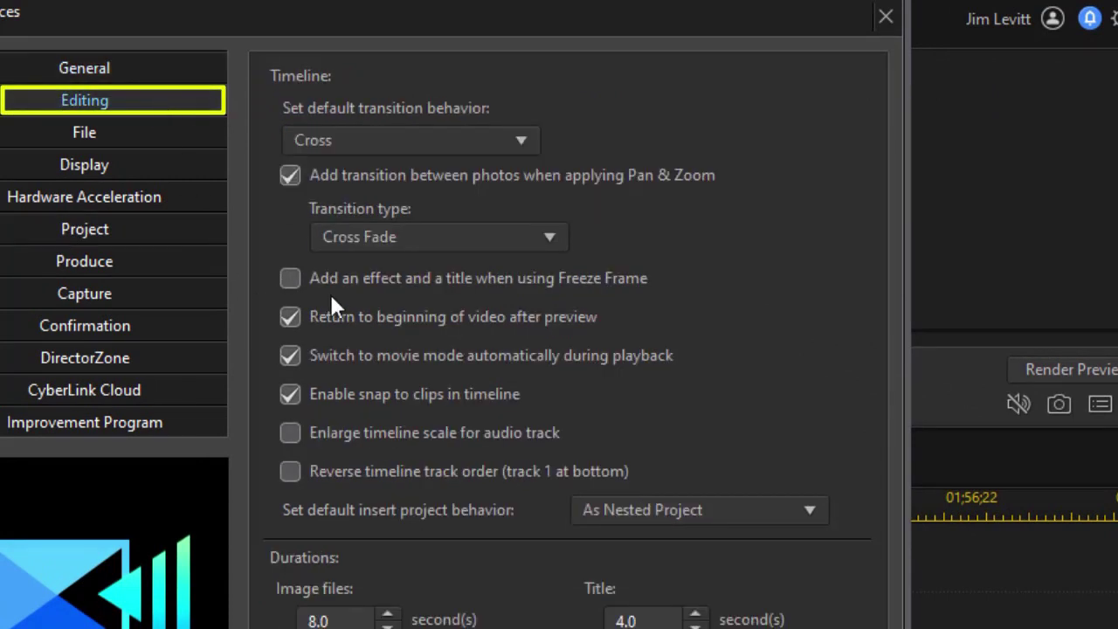
click(291, 473)
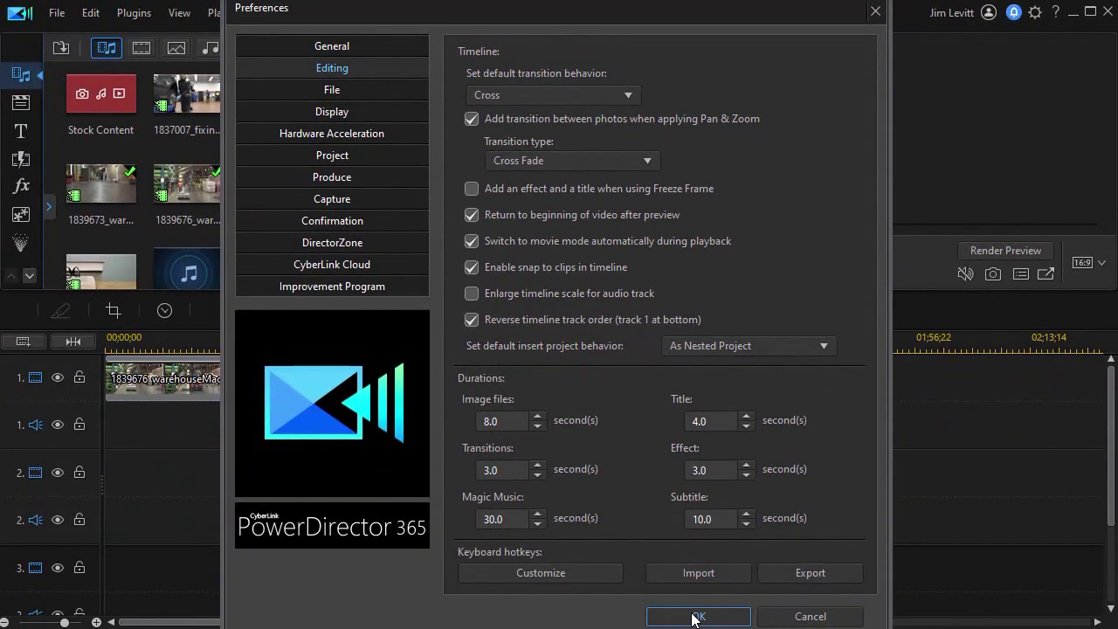
click(696, 617)
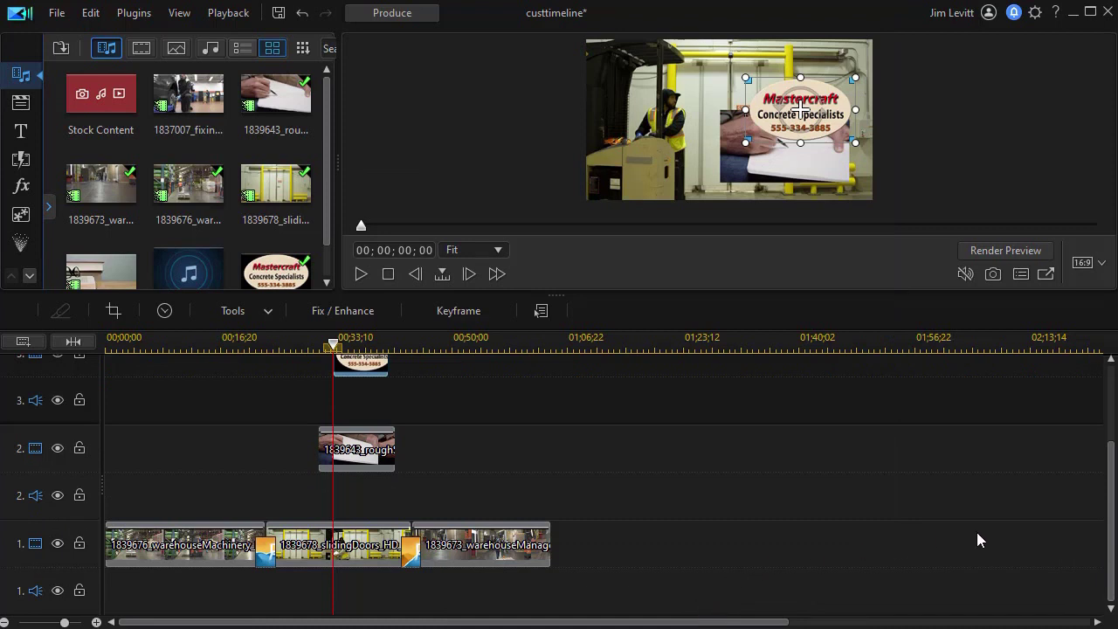
drag(1108, 461, 1108, 443)
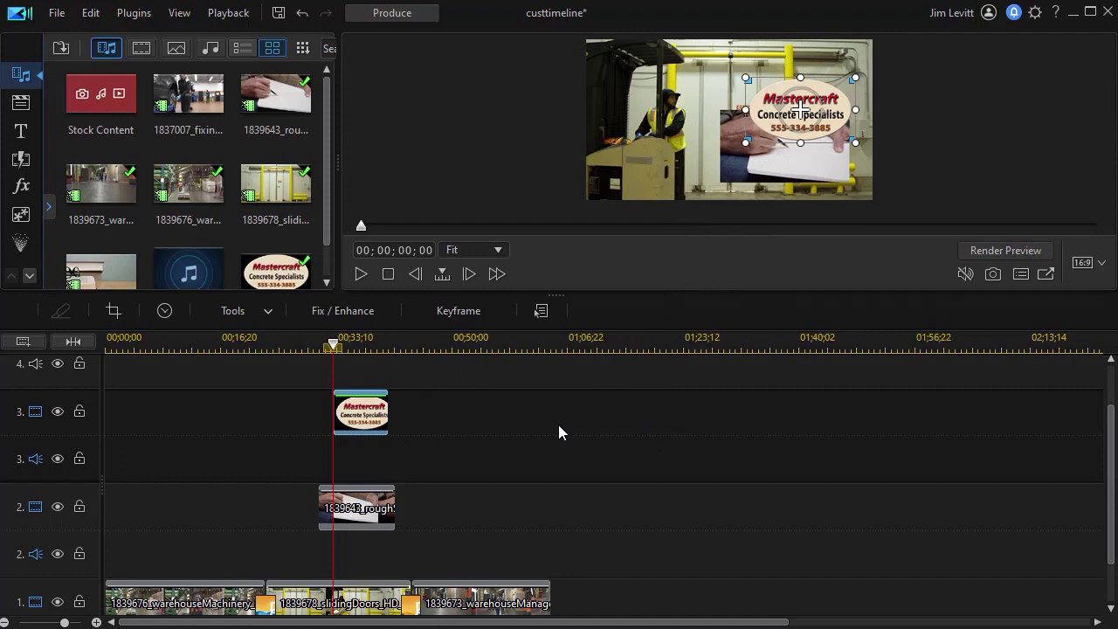
Step: Disable "Reverse timeline track order (track 1 at bottom)" in the editing preferences
click(1036, 13)
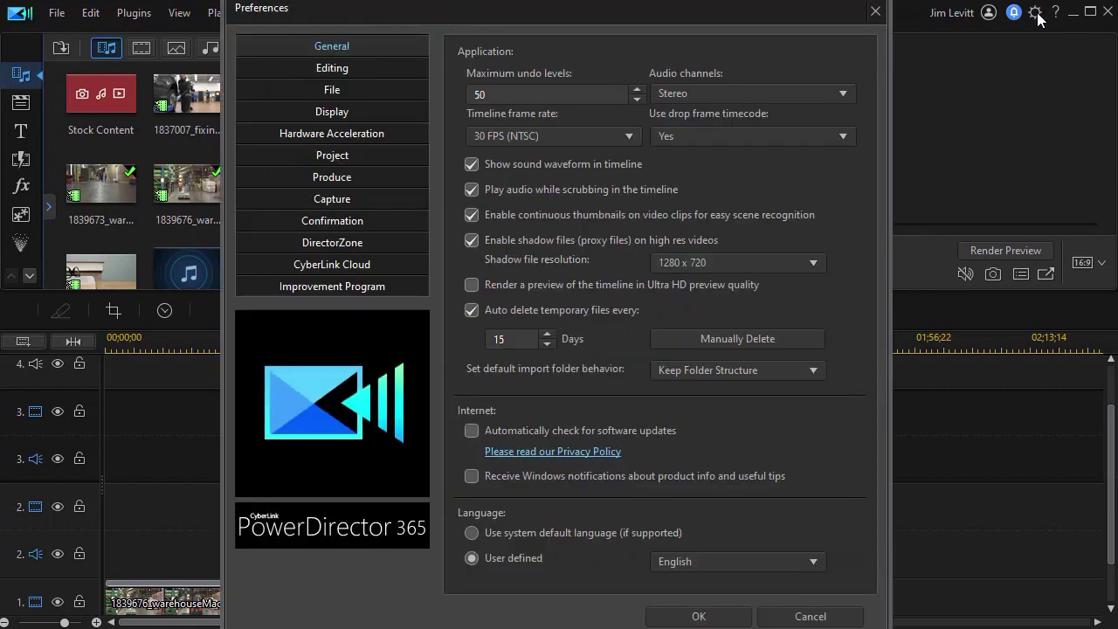
click(345, 68)
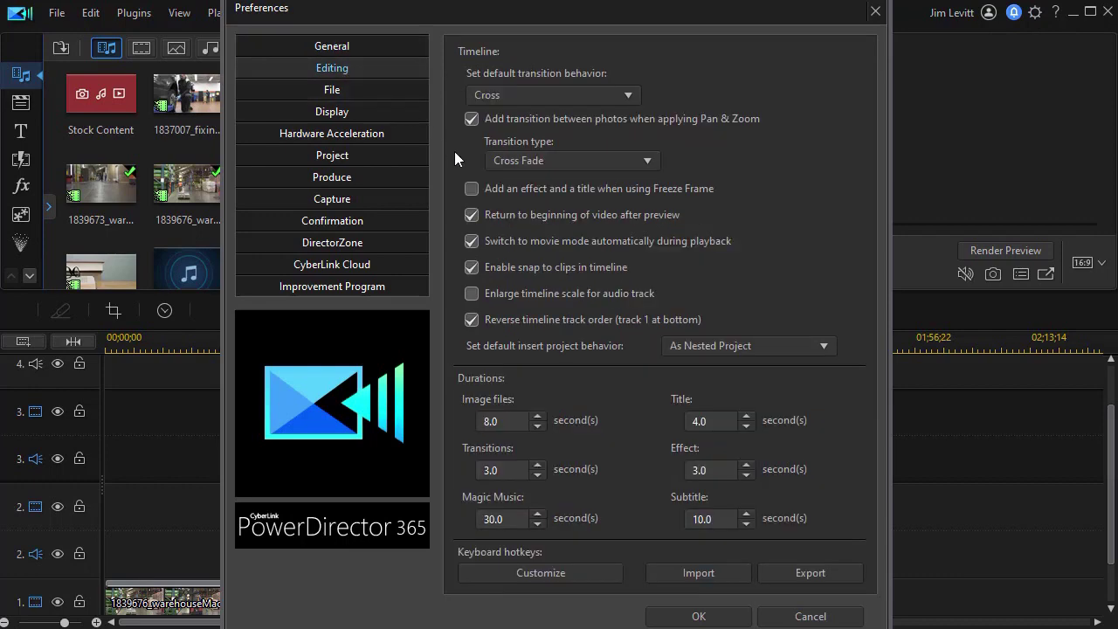
click(699, 616)
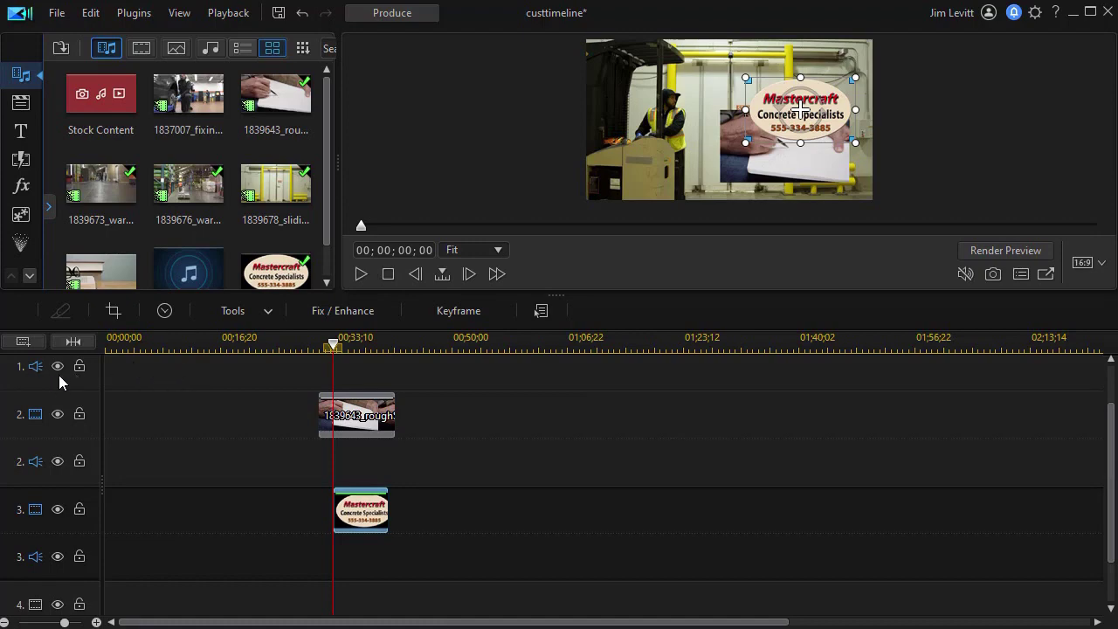
Step: Add no video track, one audio track above track 3 and one effect track above track 2 with the Track Manager
right_click(173, 372)
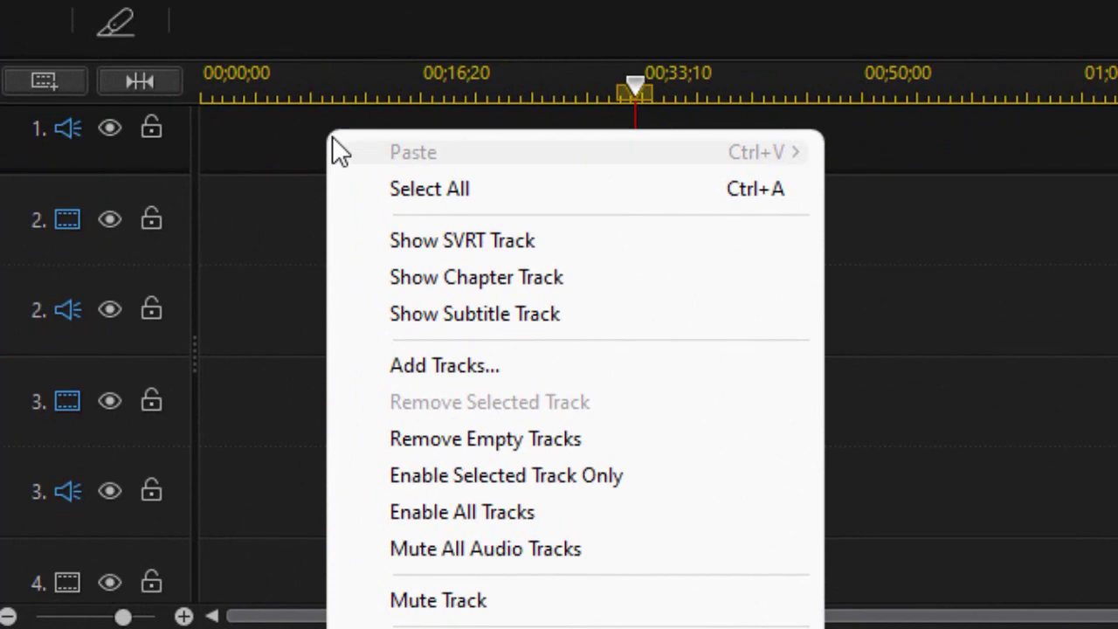
click(511, 361)
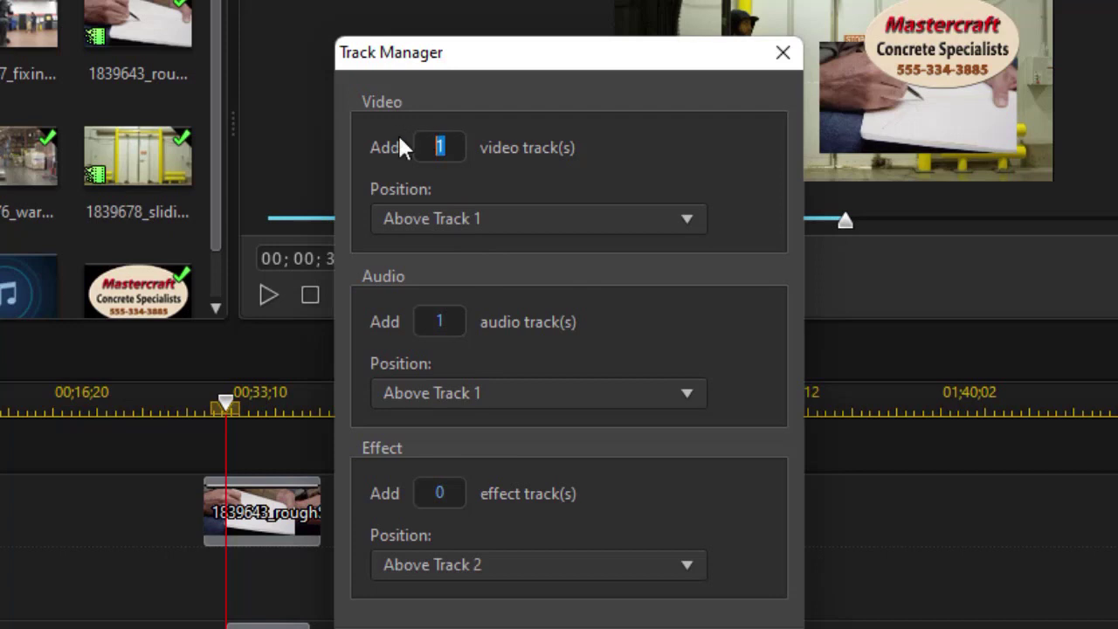
text(0)
drag(455, 492, 391, 495)
text(1)
click(693, 393)
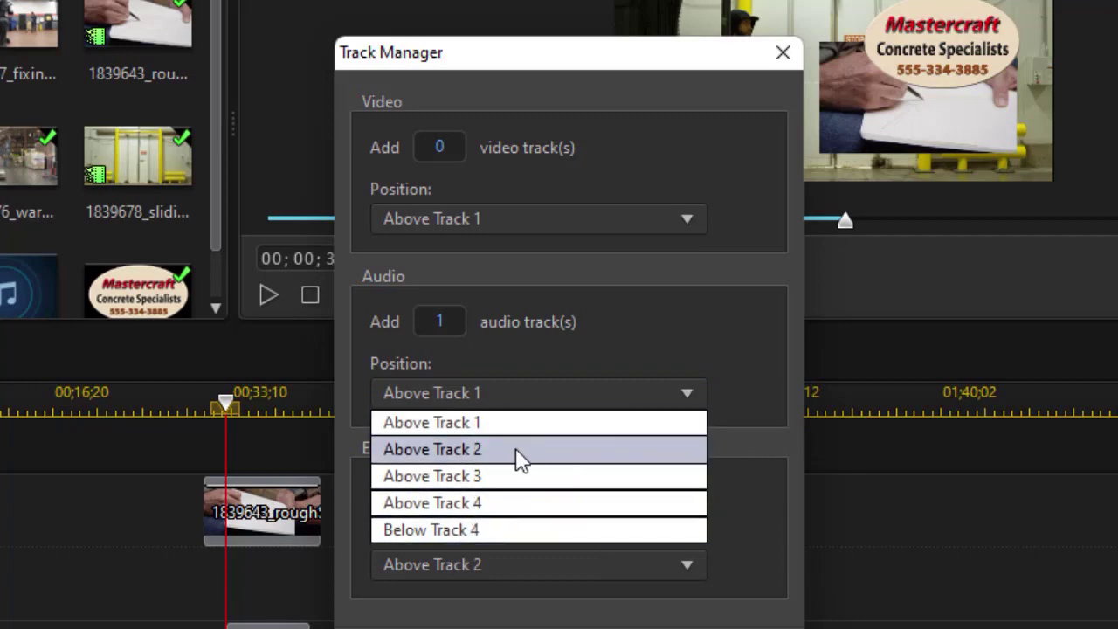
click(512, 476)
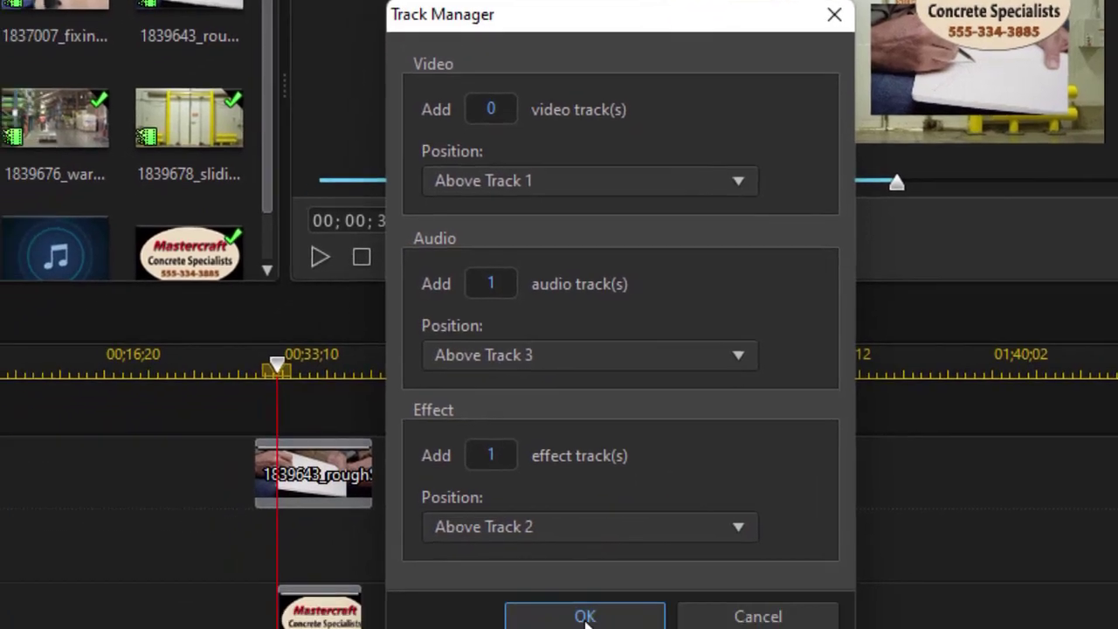
click(586, 620)
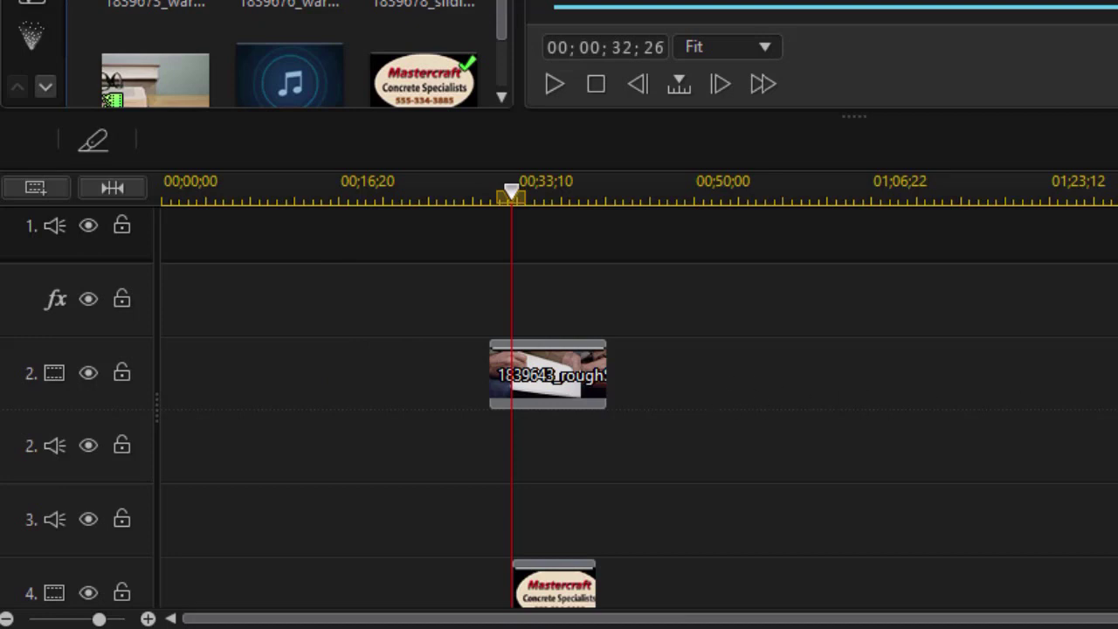
Step: Enable only track 1 in the timeline, switching off all other tracks
scroll(560, 402, up, 1)
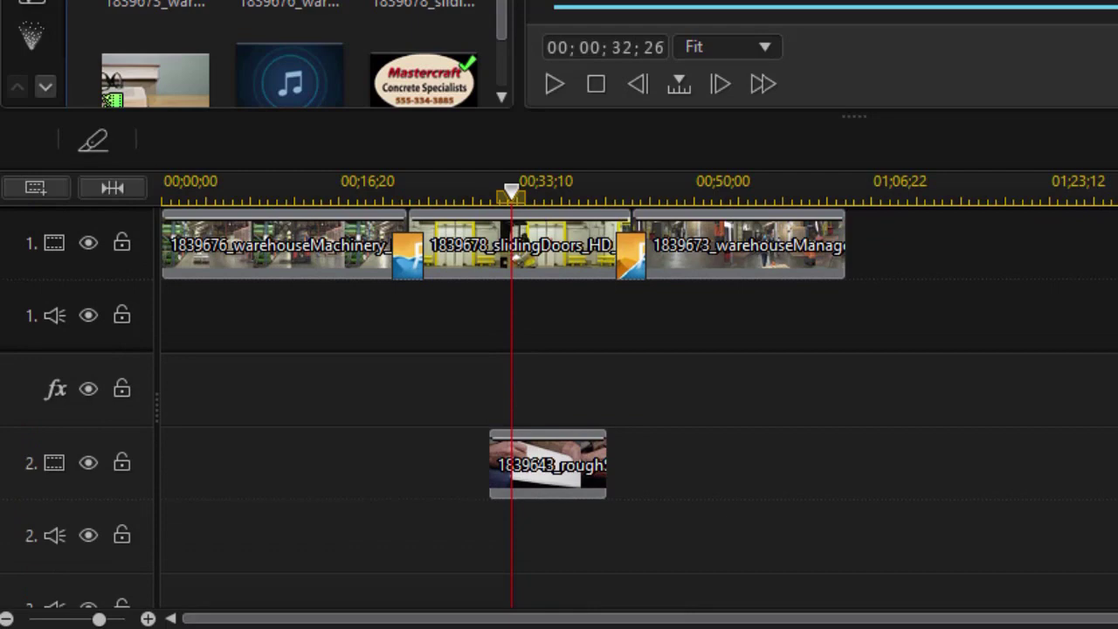
right_click(878, 231)
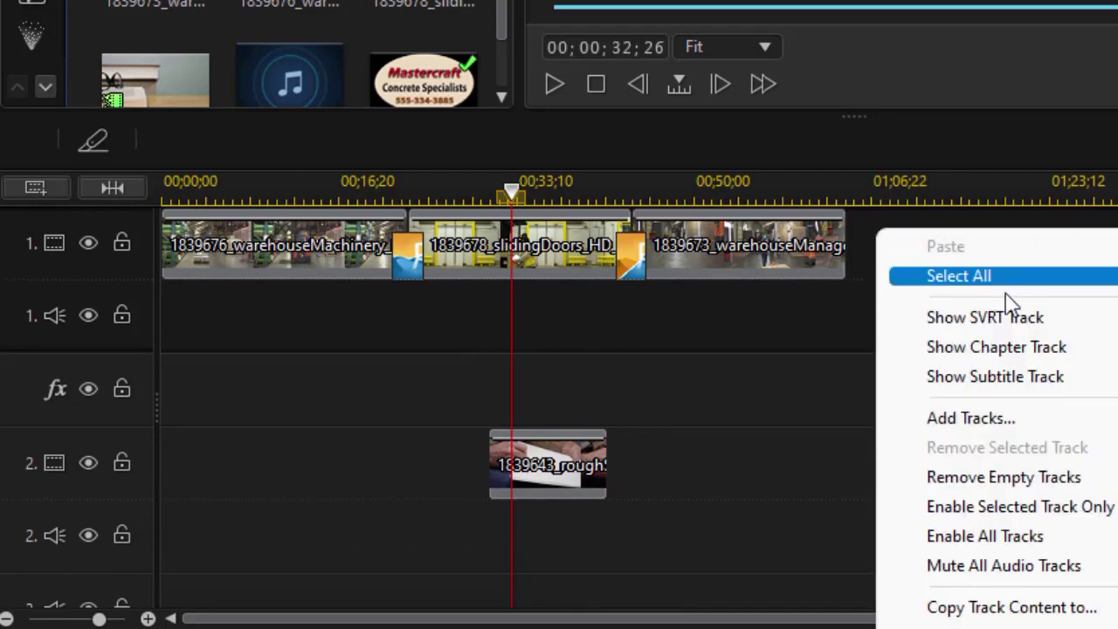
click(1044, 507)
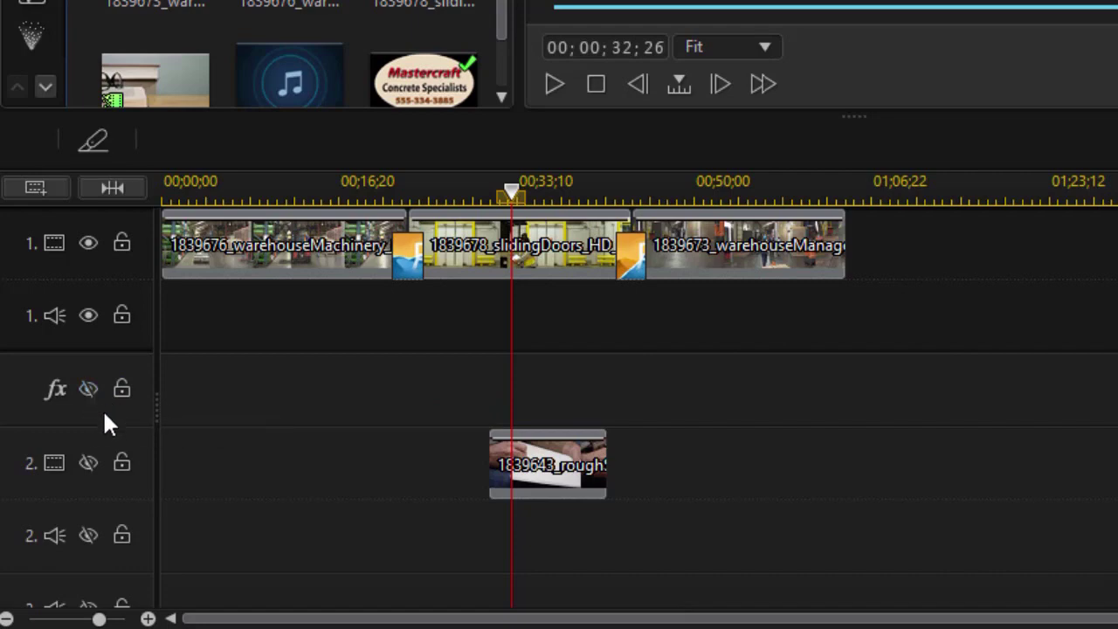
scroll(259, 382, right, 3)
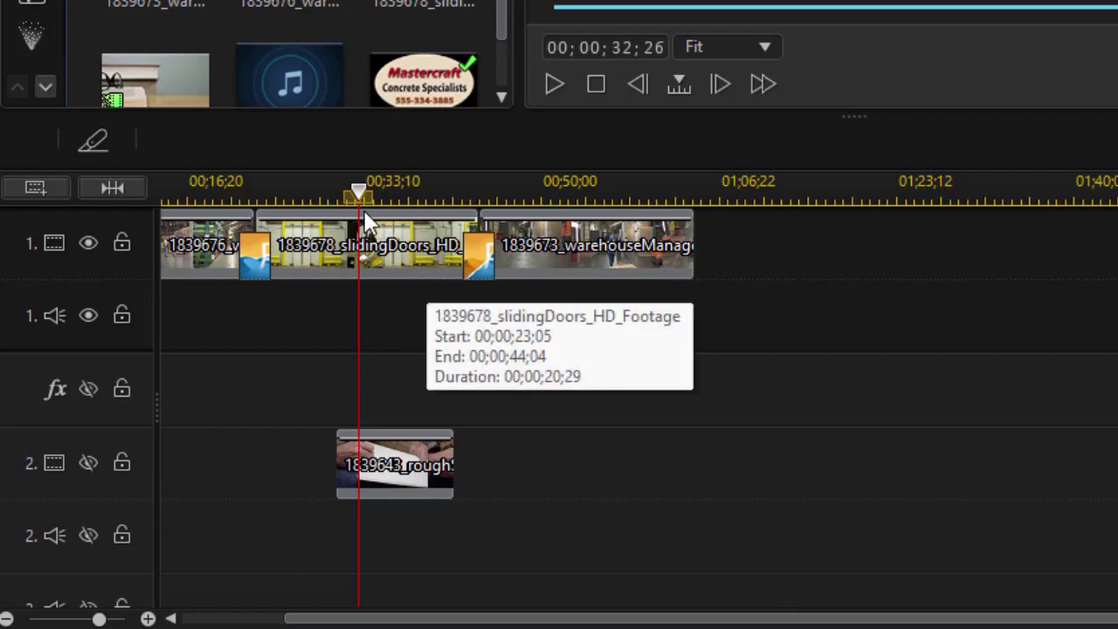
Step: Move the playhead to 00;00;36;11 and enable video tracks 2 and 4
drag(359, 198, 397, 202)
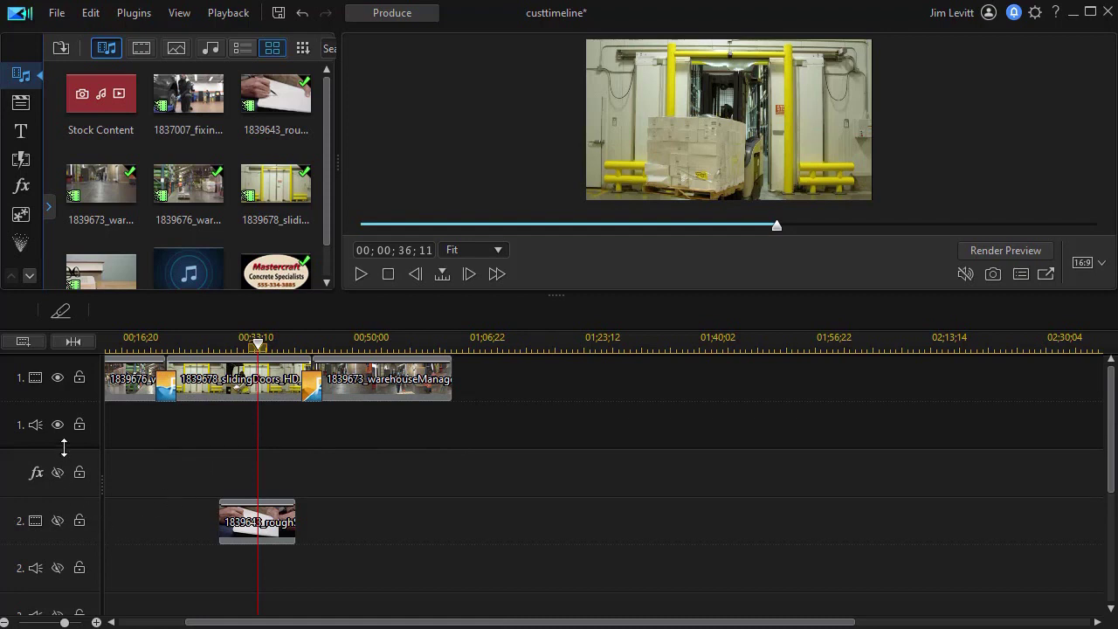
click(58, 523)
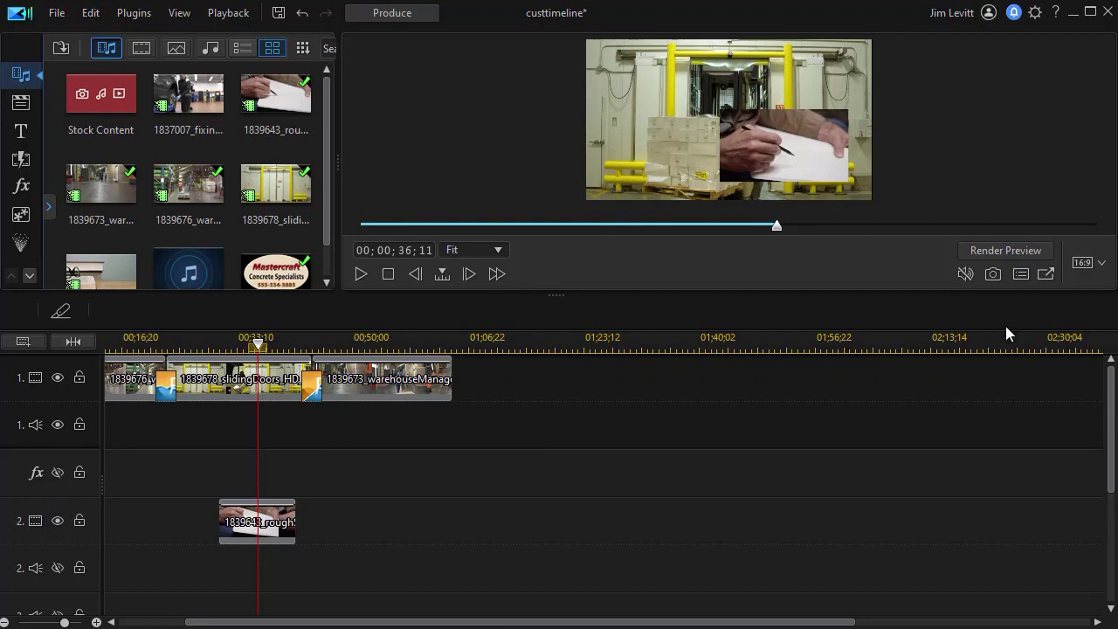
drag(1110, 465, 1108, 546)
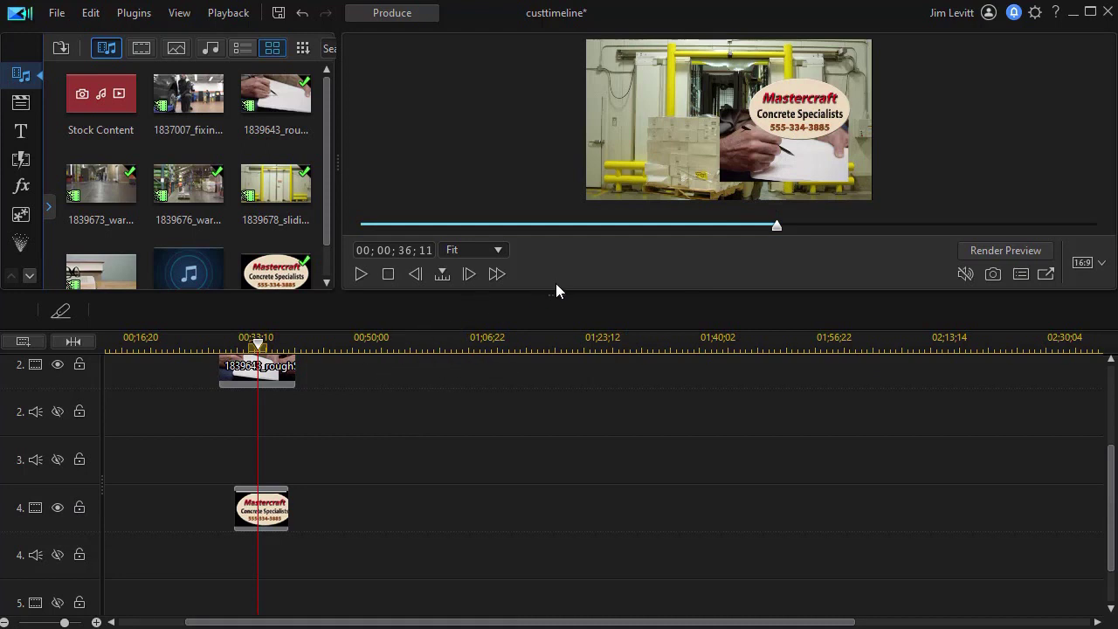
Step: Enlarge the timeline area, mute all audio tracks, and re-enable all tracks in the timeline
drag(559, 293, 559, 175)
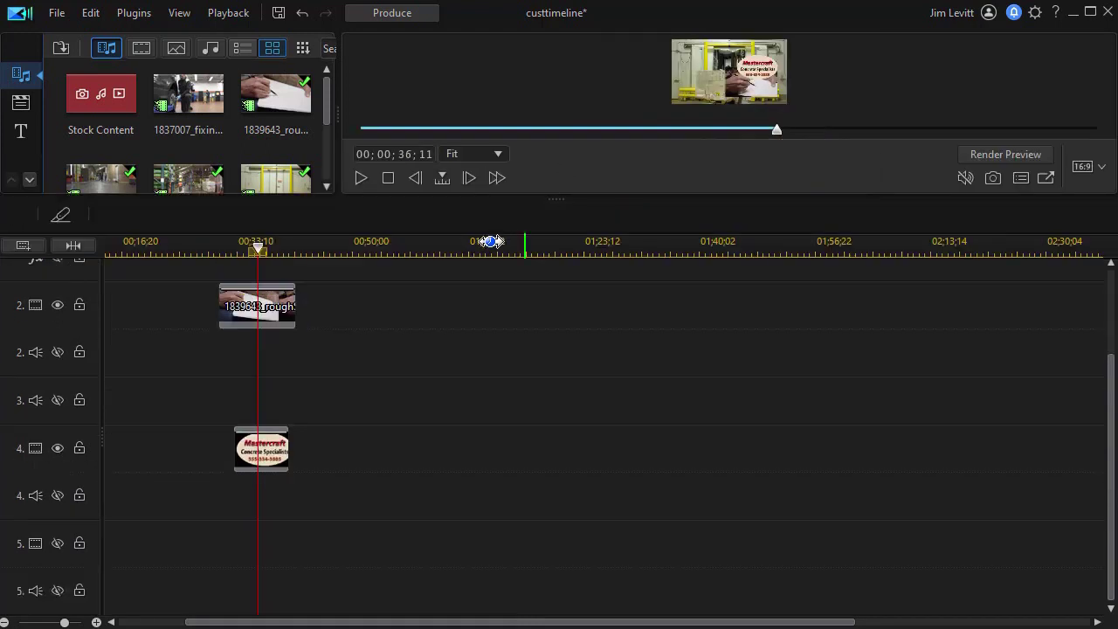
right_click(381, 277)
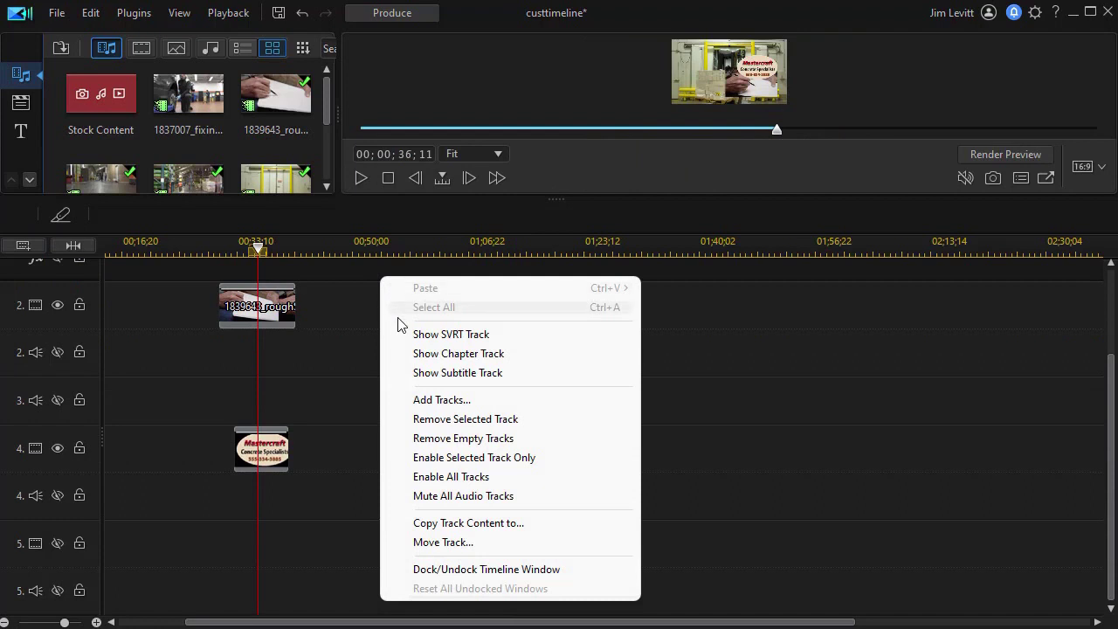
click(482, 495)
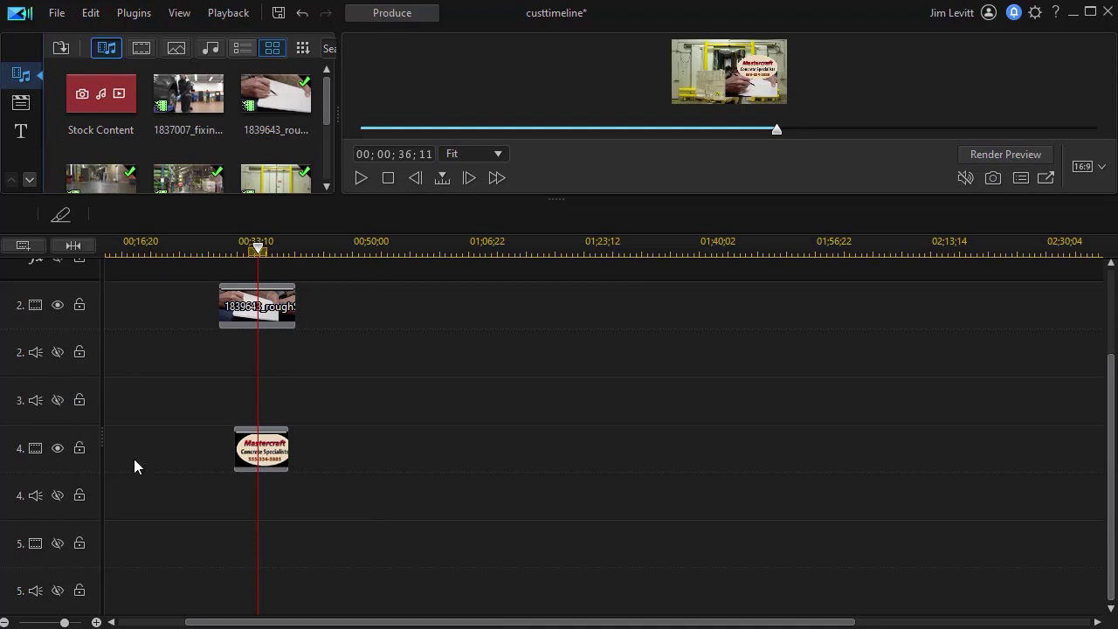
right_click(346, 347)
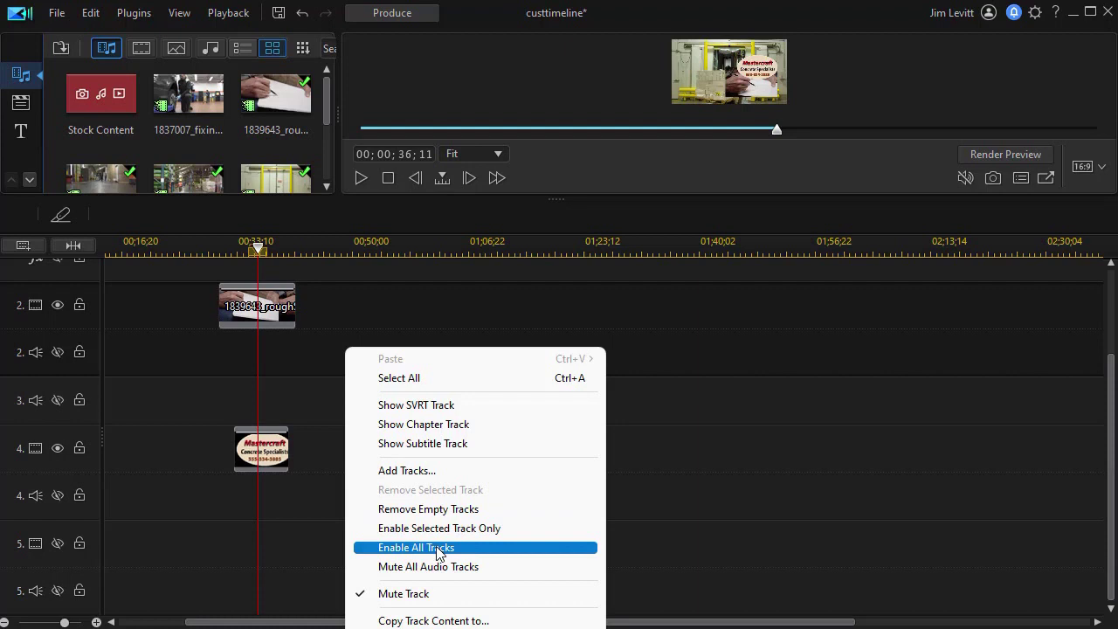
click(459, 548)
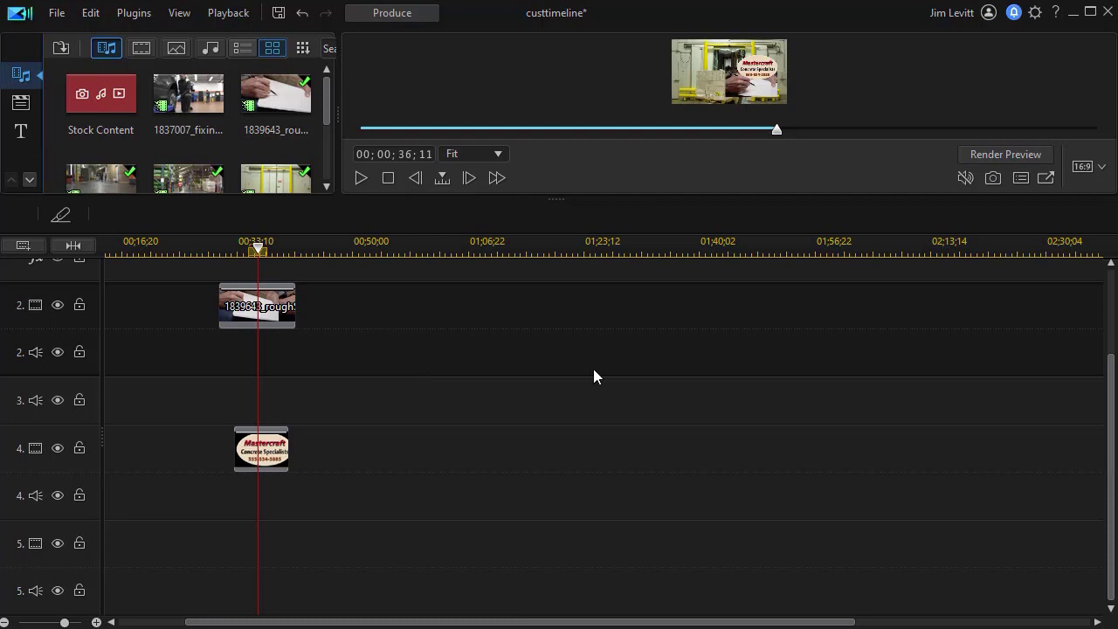
Step: Copy the content of track 1 to a new track above track 3
drag(1111, 370, 1113, 269)
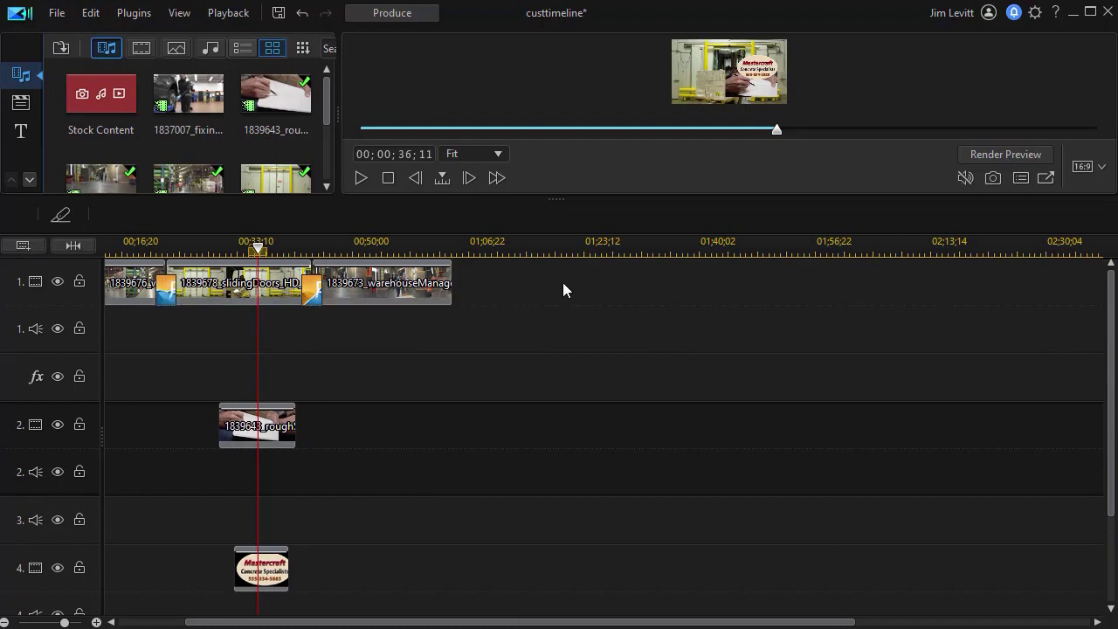
right_click(511, 279)
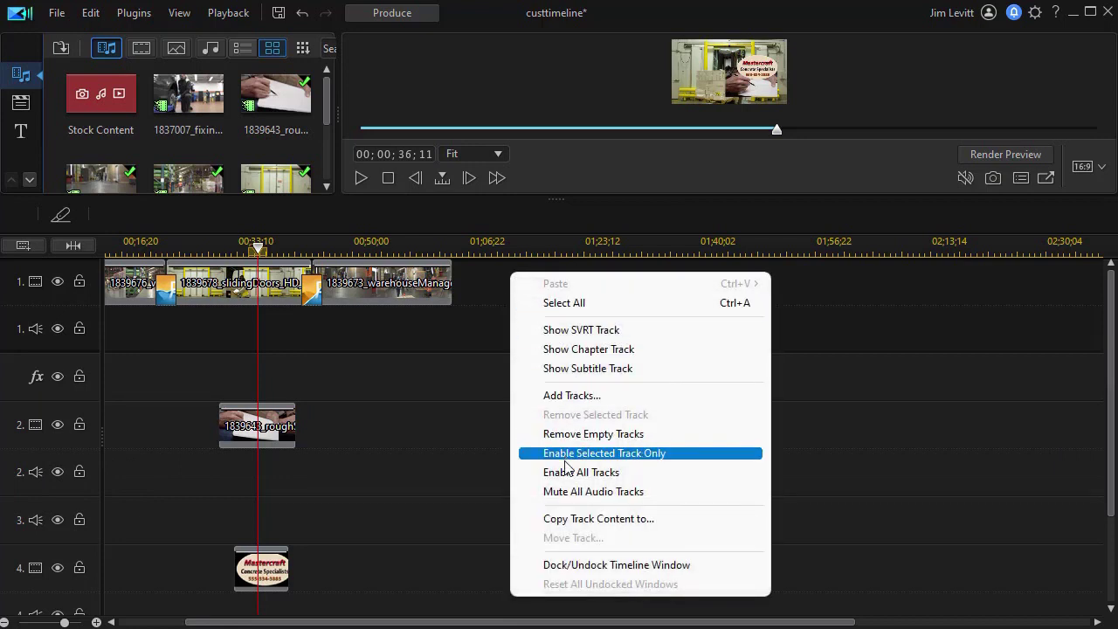
click(570, 518)
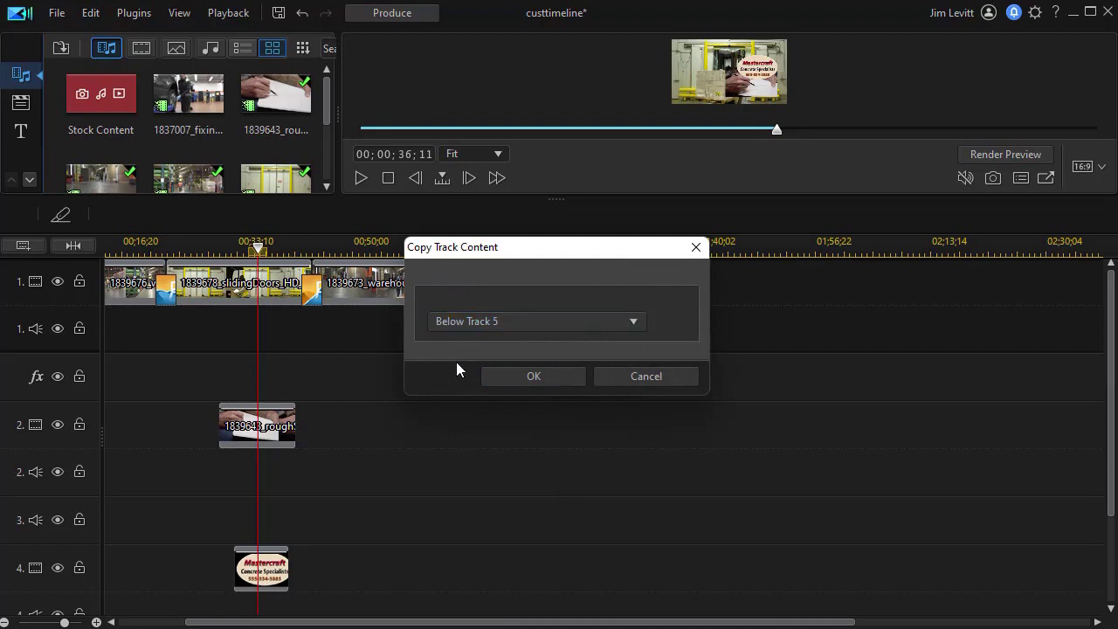
click(635, 321)
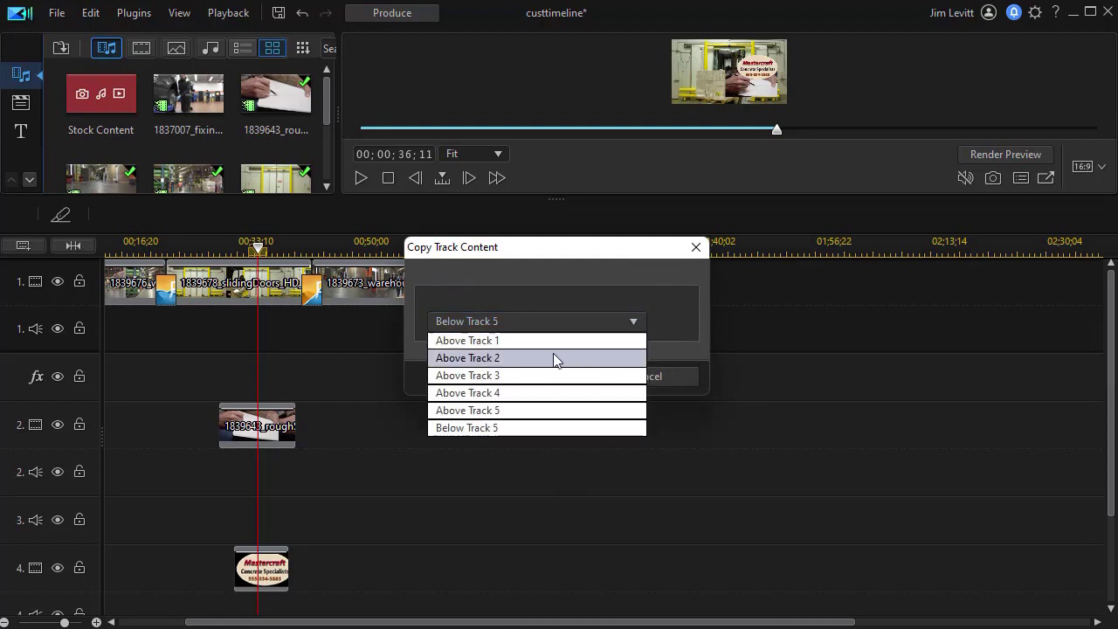
click(517, 376)
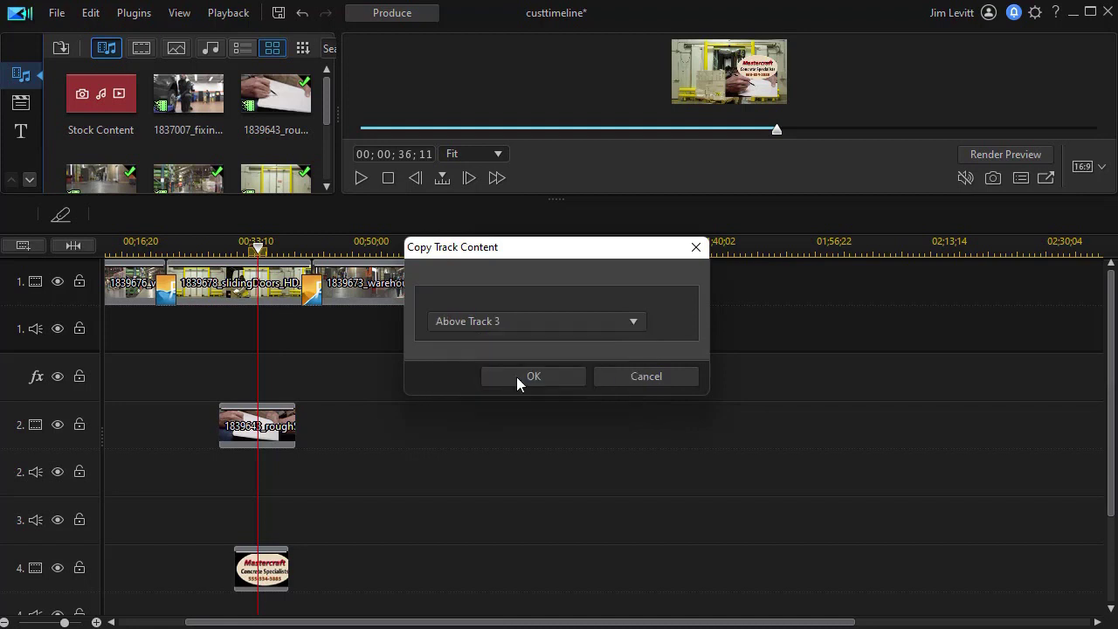
click(547, 375)
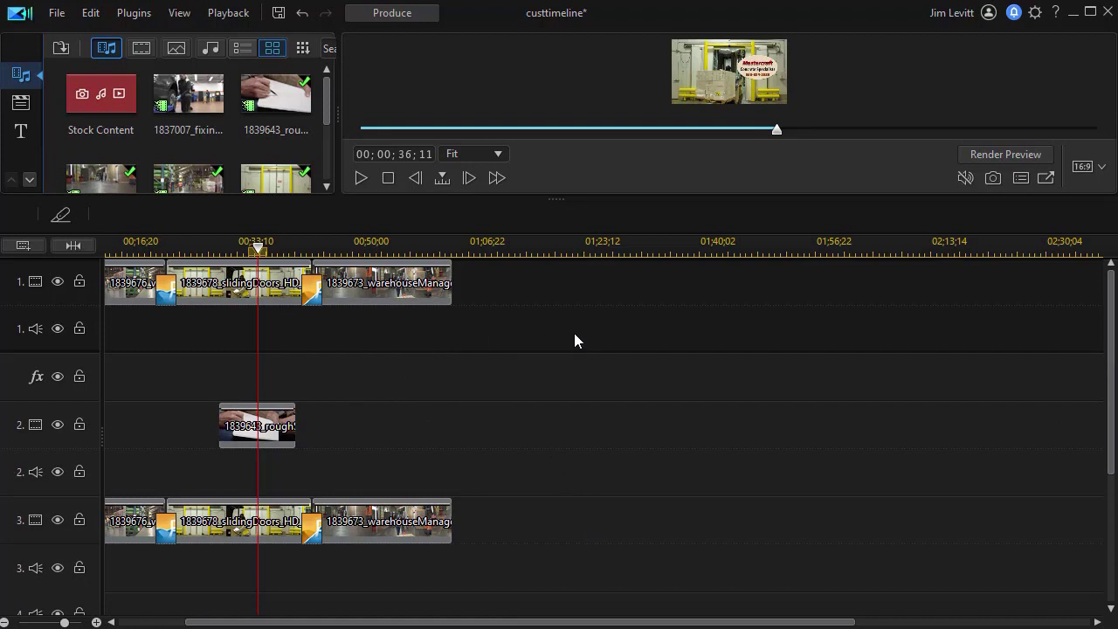
Step: Show the SVRT, chapter and subtitle tracks in the timeline
right_click(509, 283)
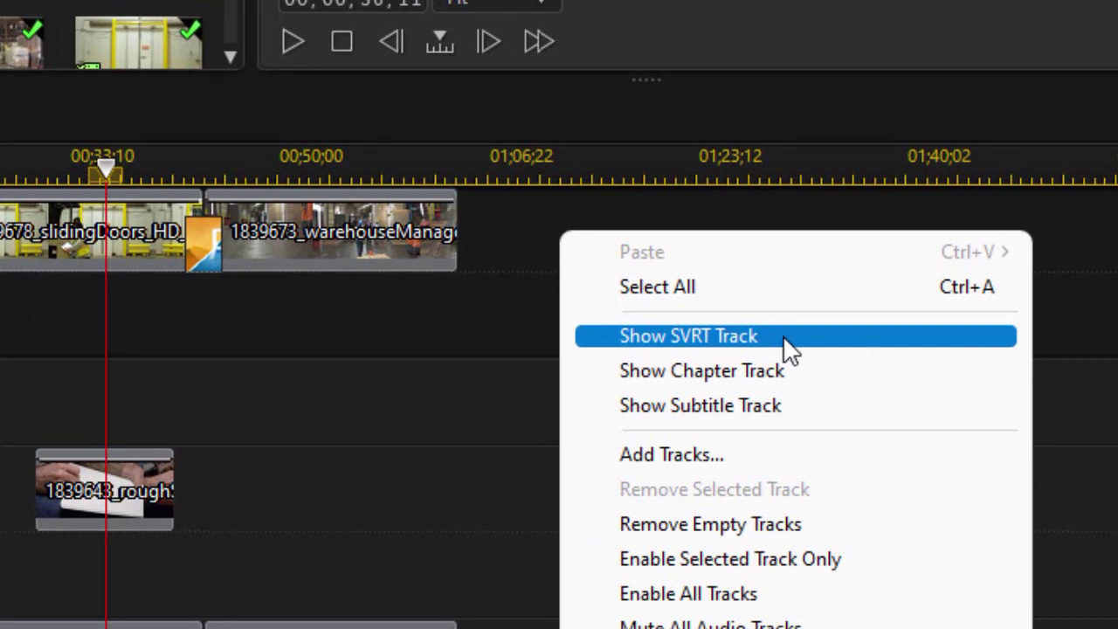
click(786, 348)
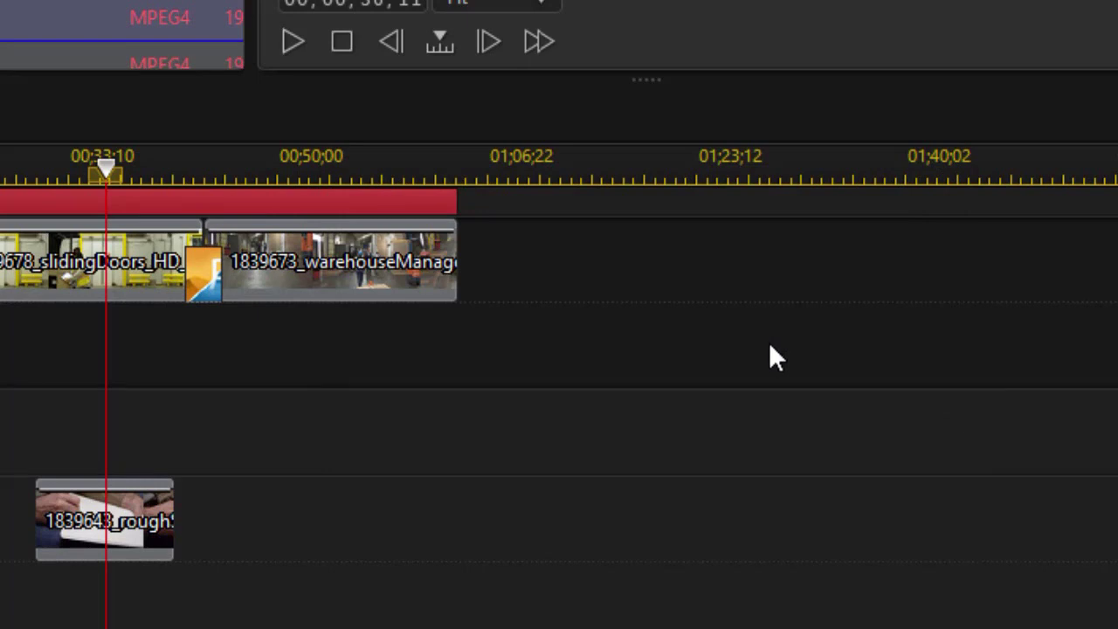
right_click(730, 296)
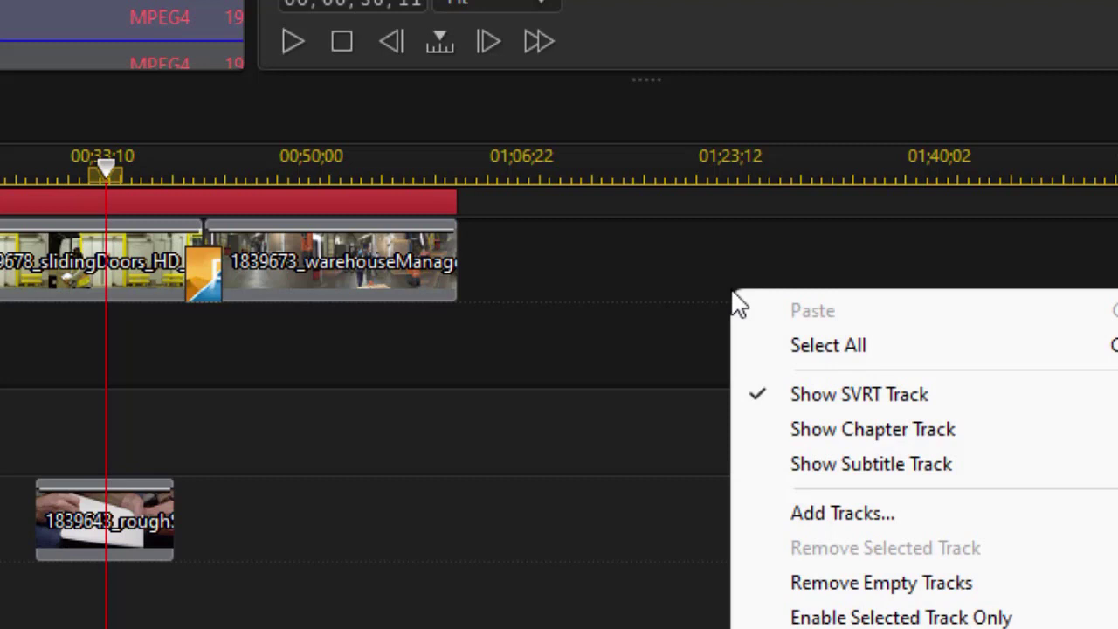
click(820, 430)
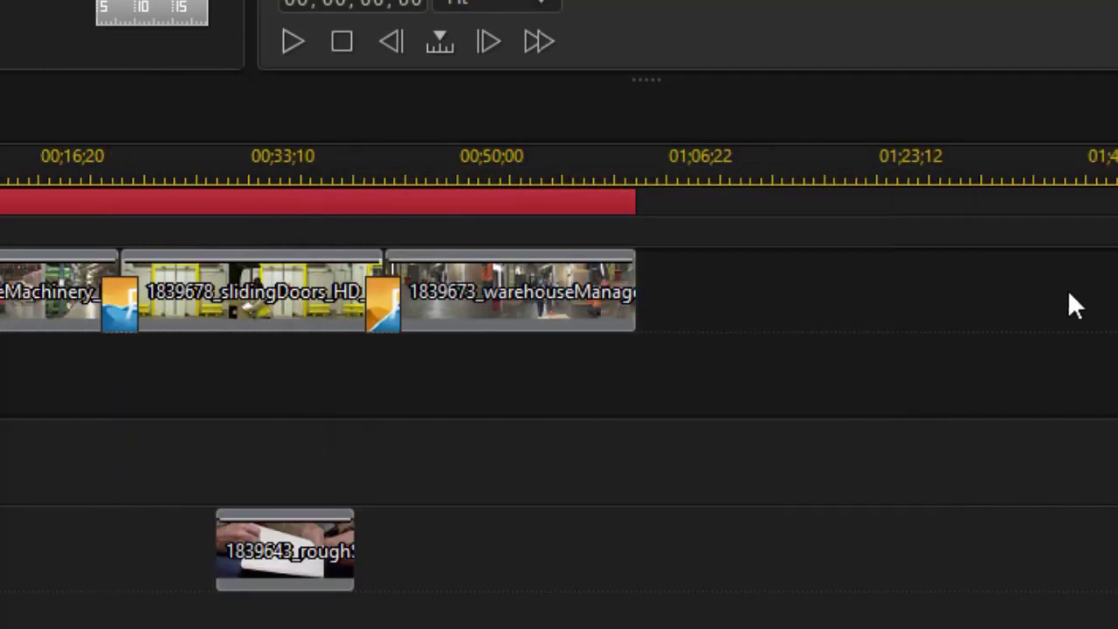
right_click(861, 294)
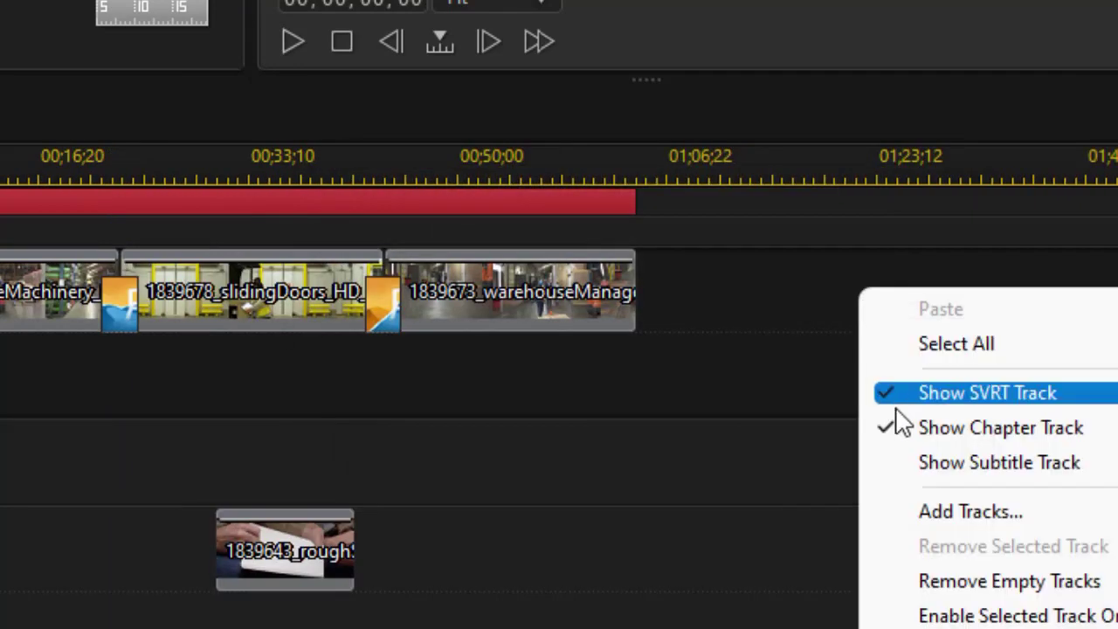
click(900, 458)
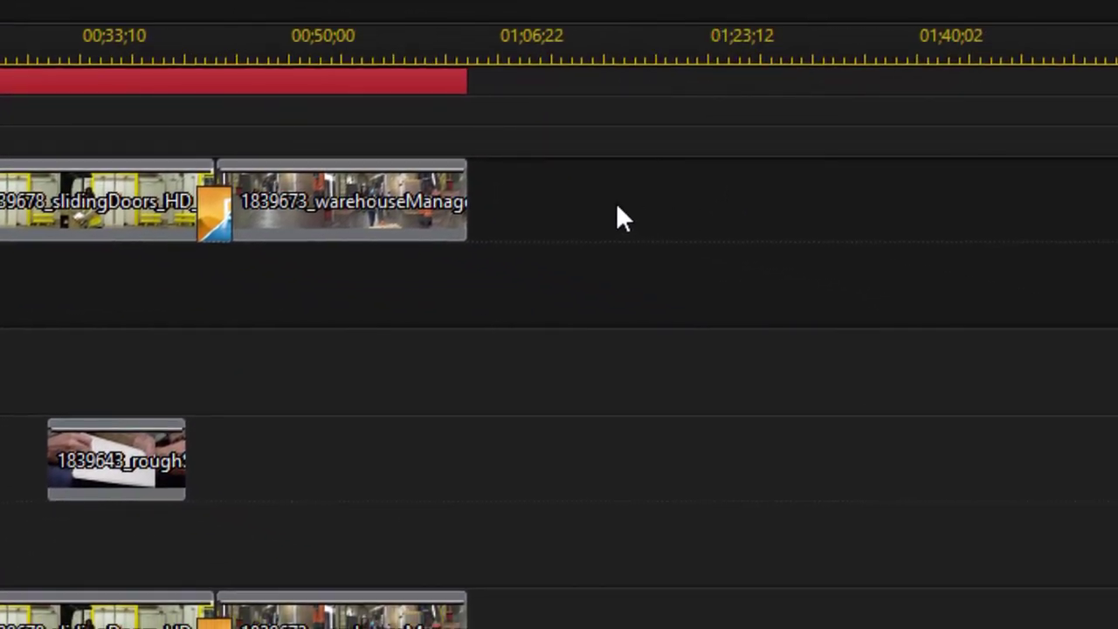
Step: Hide the SVRT, chapter and subtitle tracks from the timeline
right_click(617, 206)
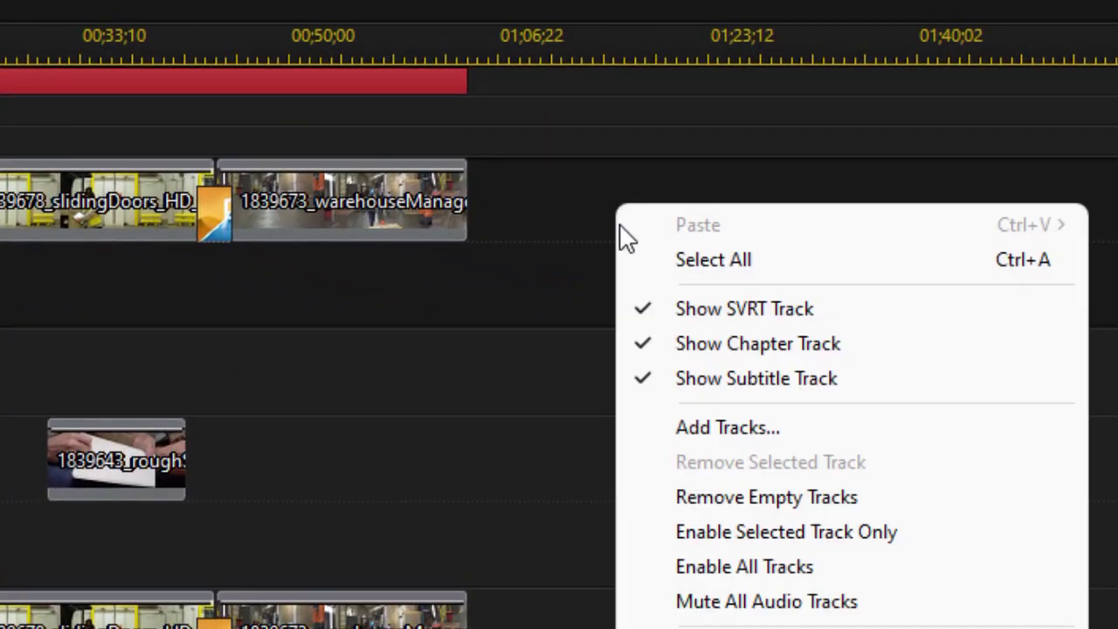
click(636, 309)
right_click(612, 177)
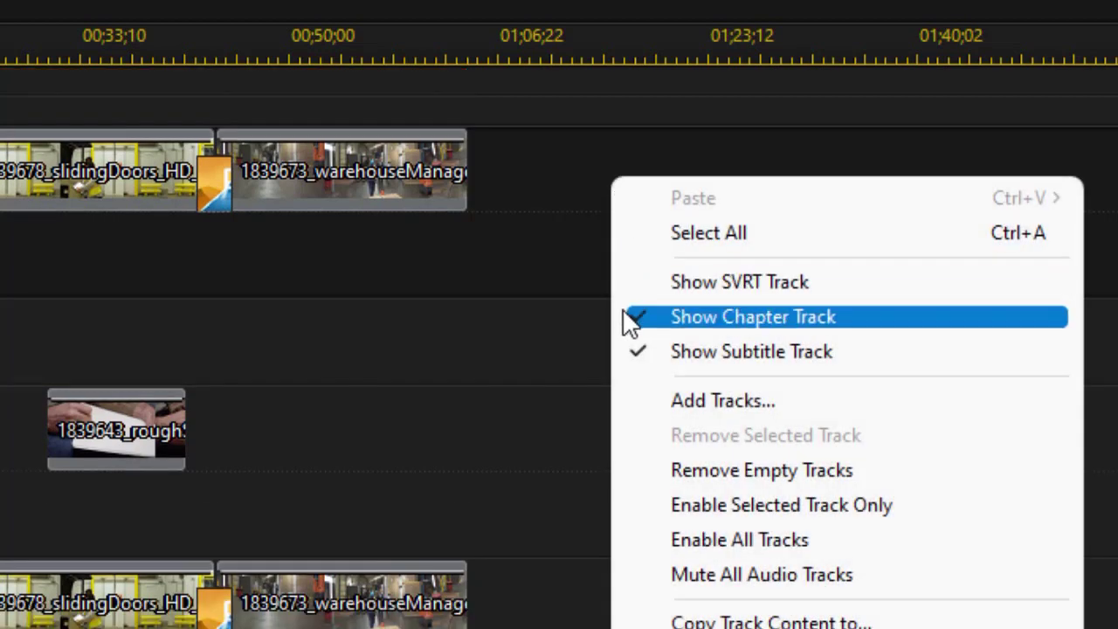
click(628, 316)
right_click(605, 189)
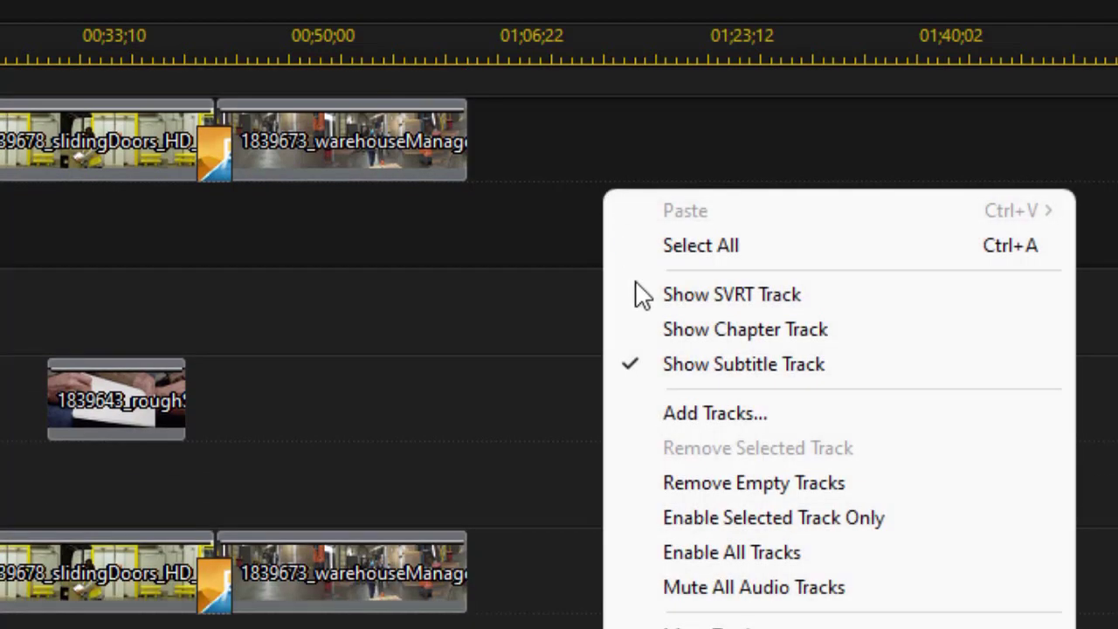
click(625, 363)
right_click(615, 175)
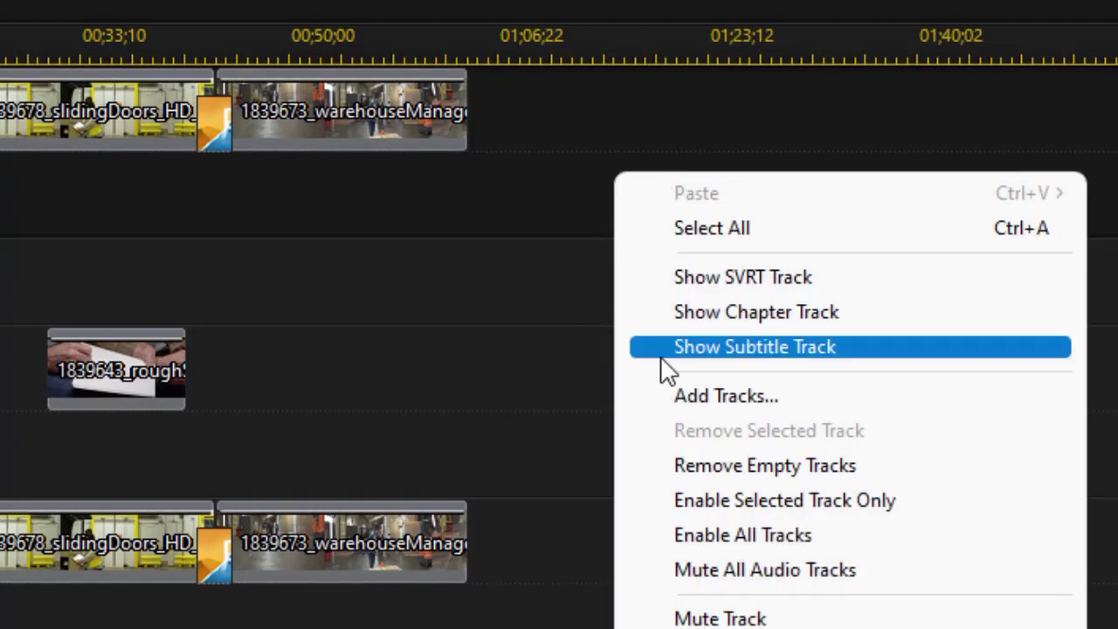
Step: Undock the timeline into a floating window, reposition it over the workspace, and dock it back
right_click(610, 114)
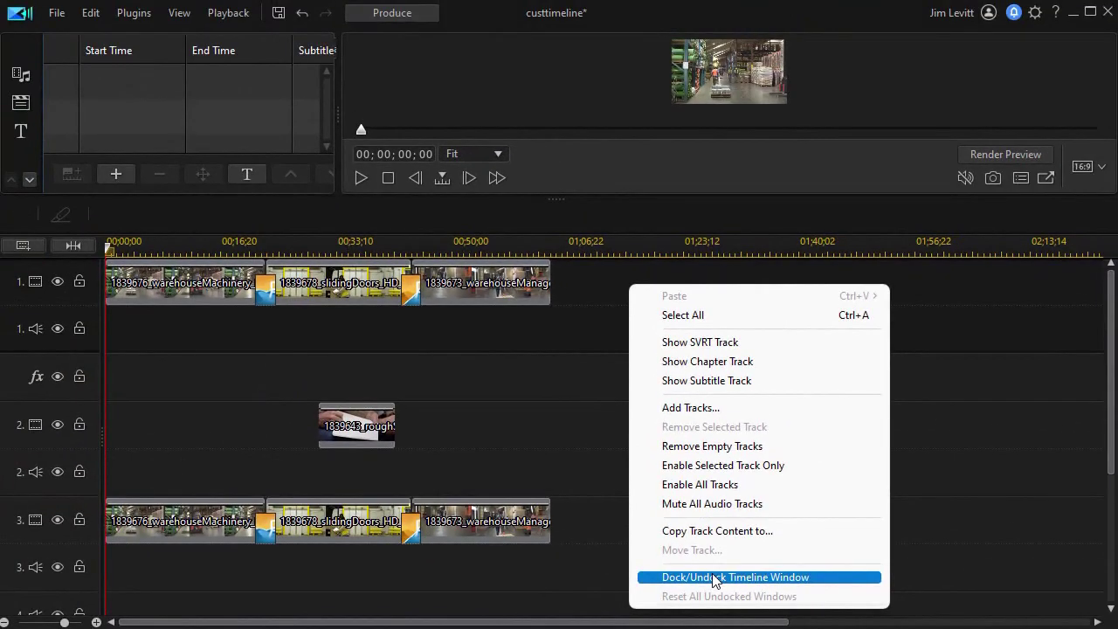
click(716, 578)
drag(602, 191, 573, 191)
drag(956, 172, 1048, 241)
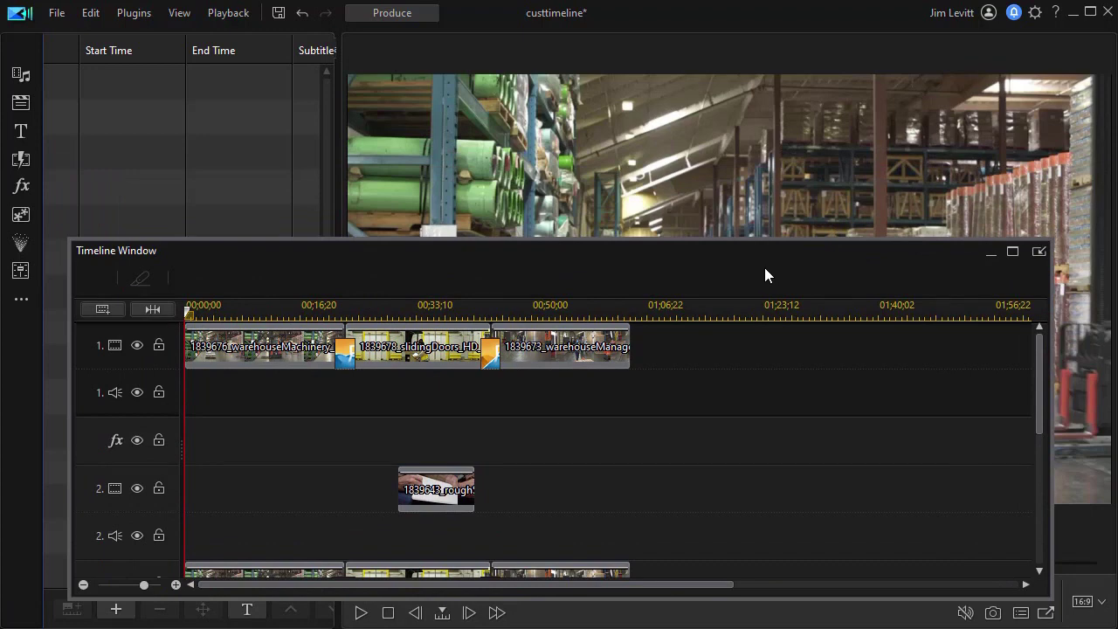
drag(651, 252, 674, 221)
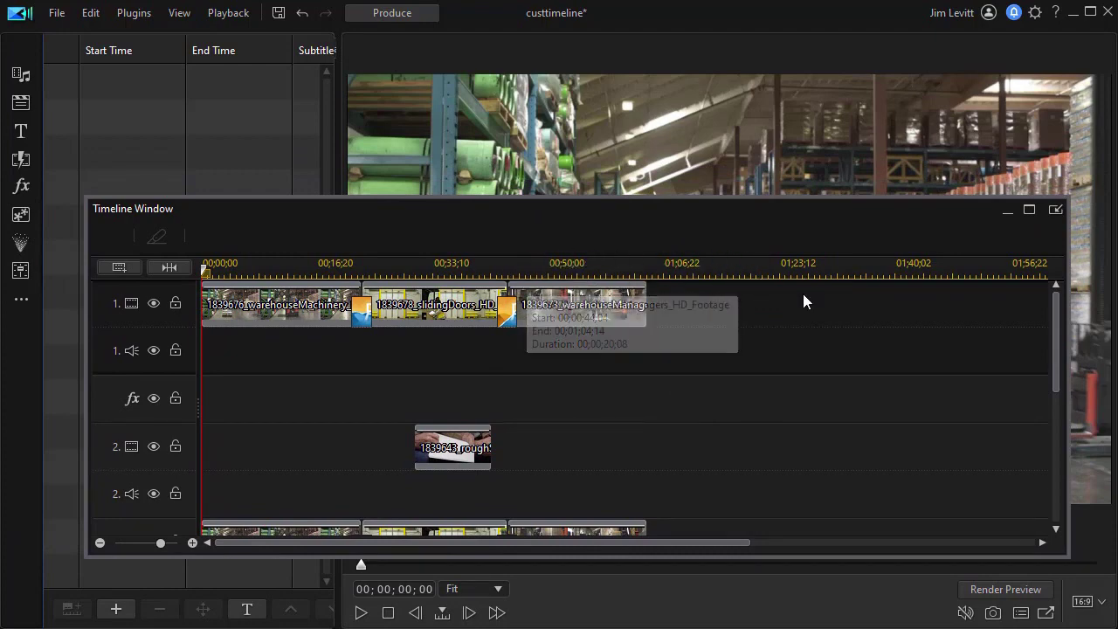
click(1057, 212)
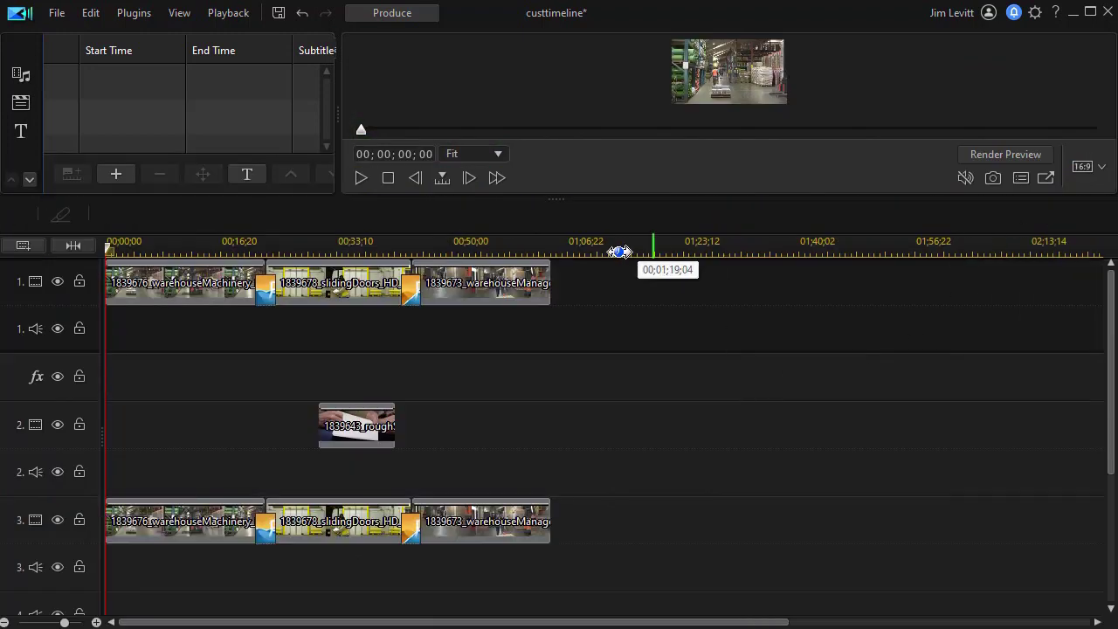
Step: Adjust the height of the timeline area and remove the empty tracks from the timeline
drag(558, 200, 550, 372)
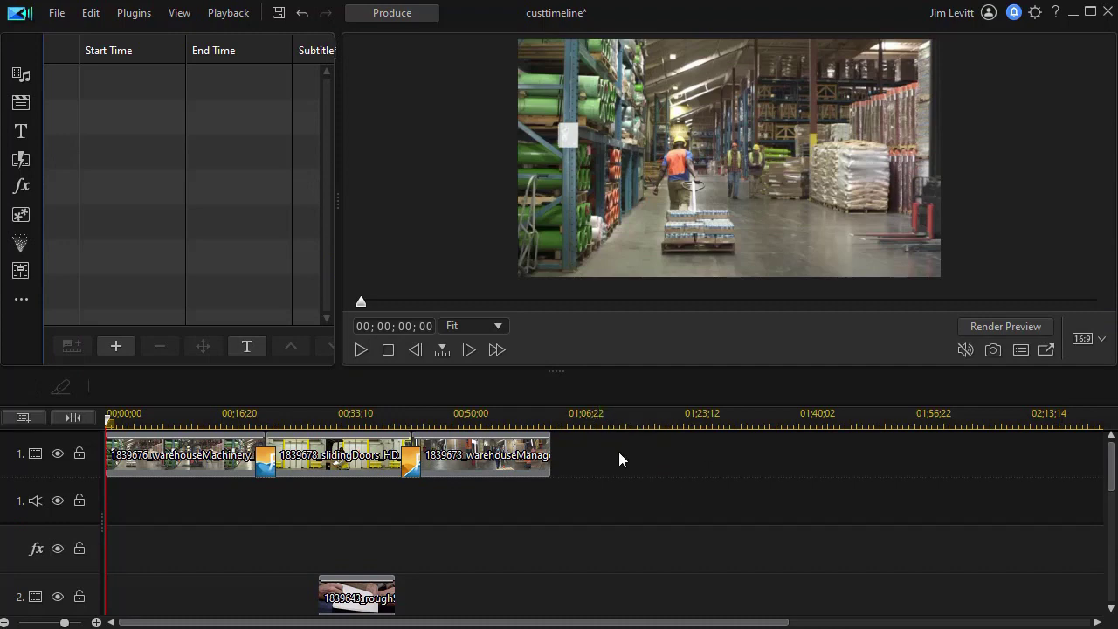
drag(557, 370, 556, 218)
right_click(609, 301)
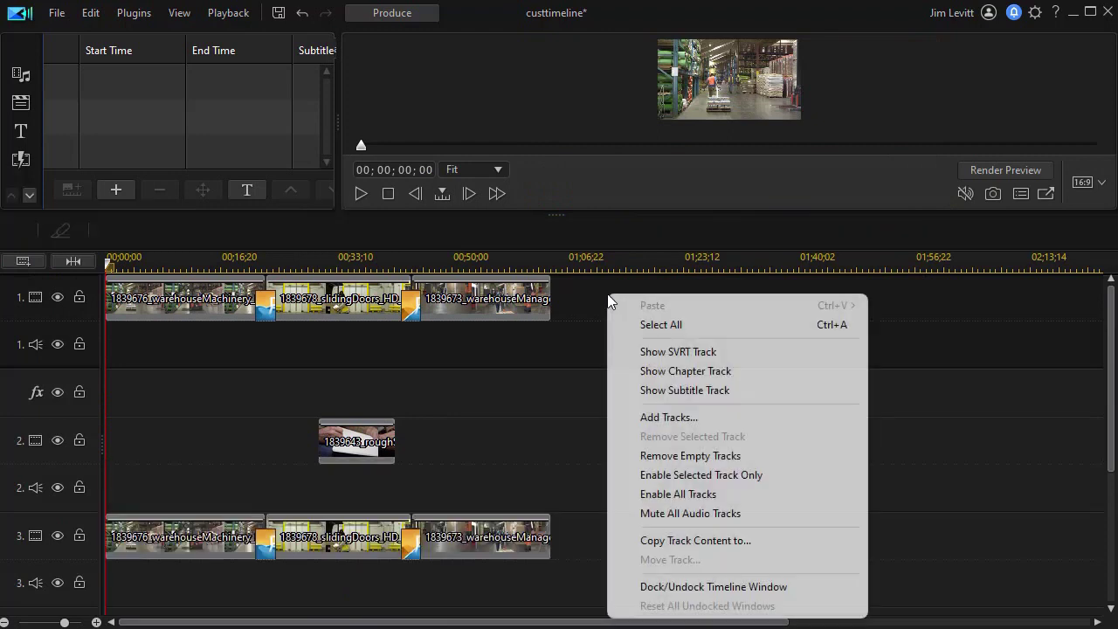
click(708, 458)
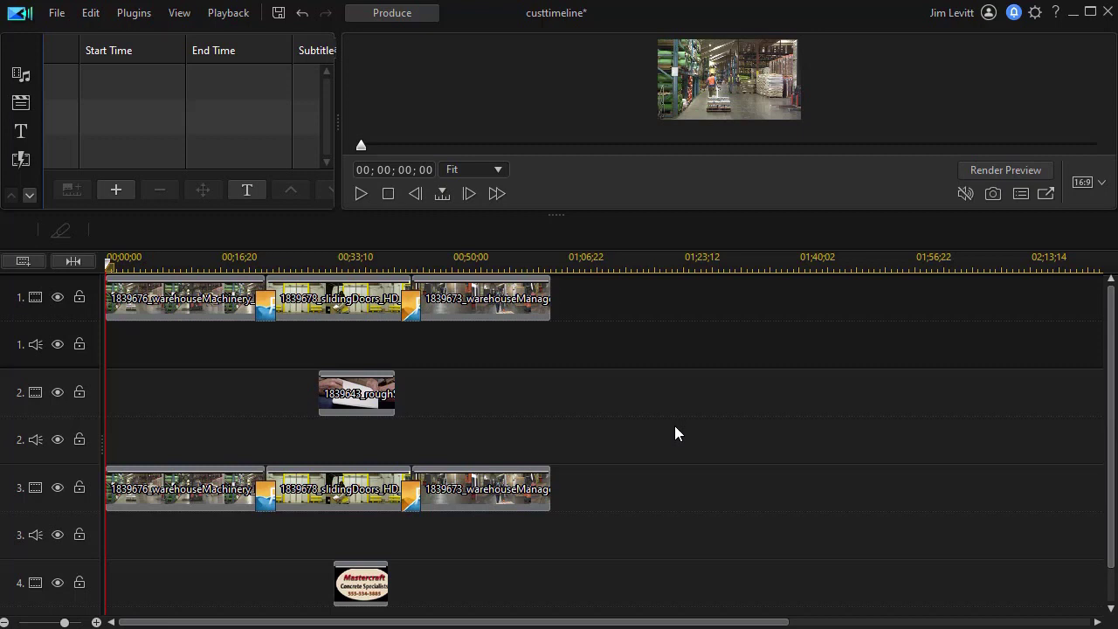
Step: Delete the 1839643_roughSketch clip from video track 2 and try to remove the empty tracks again
click(375, 395)
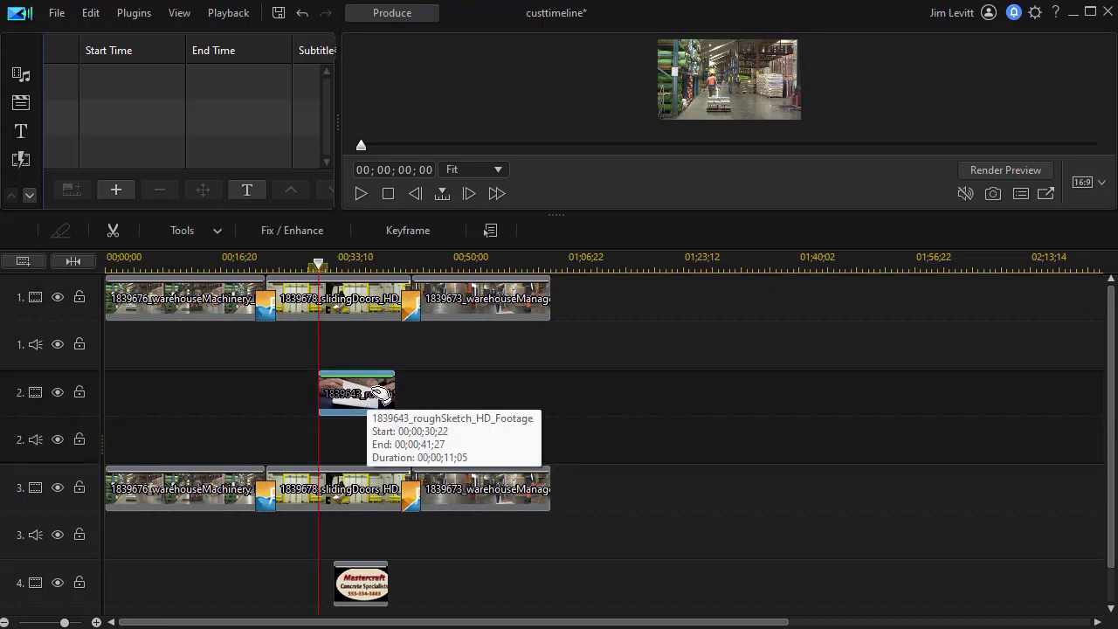
key(Delete)
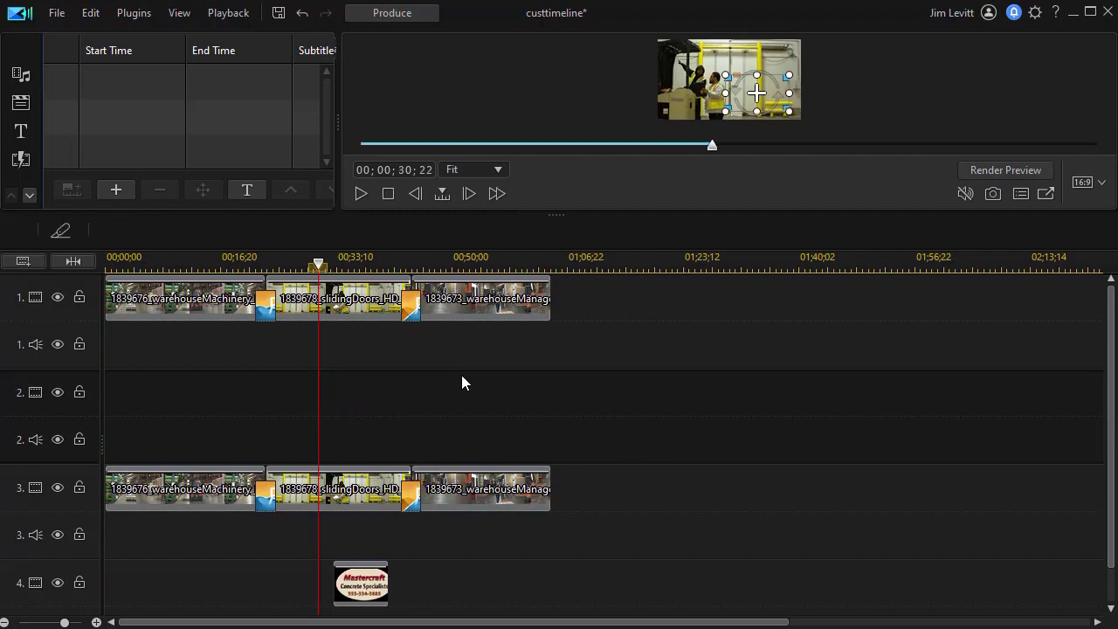
right_click(612, 387)
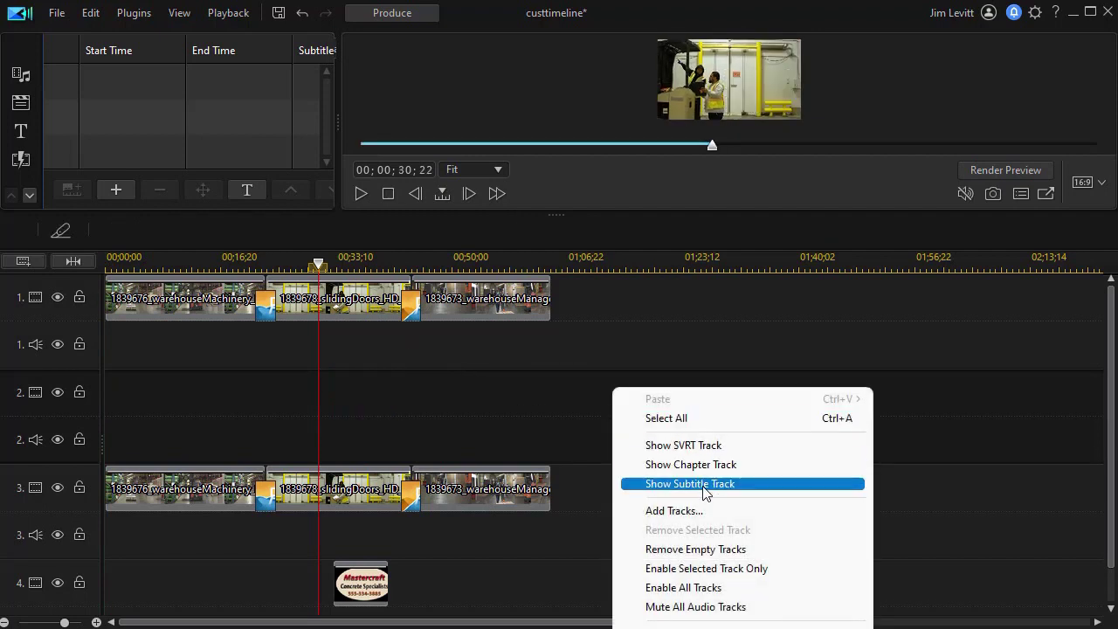
click(702, 548)
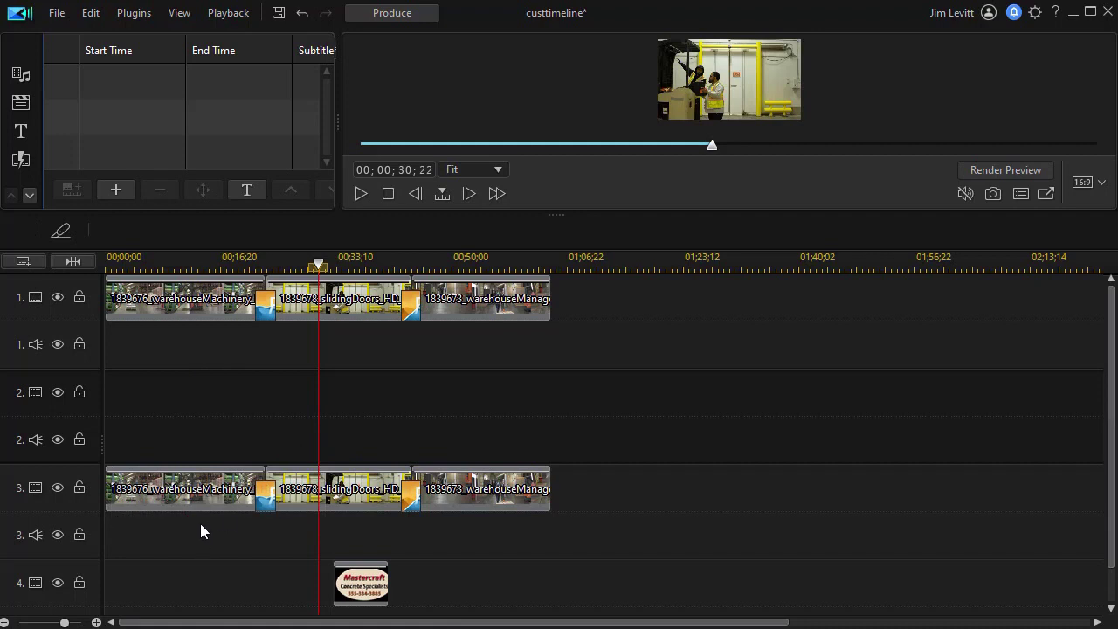
Step: Delete the concrete logo clip from video track 4 and remove the empty tracks from the timeline
click(376, 590)
scroll(376, 590, down, 1)
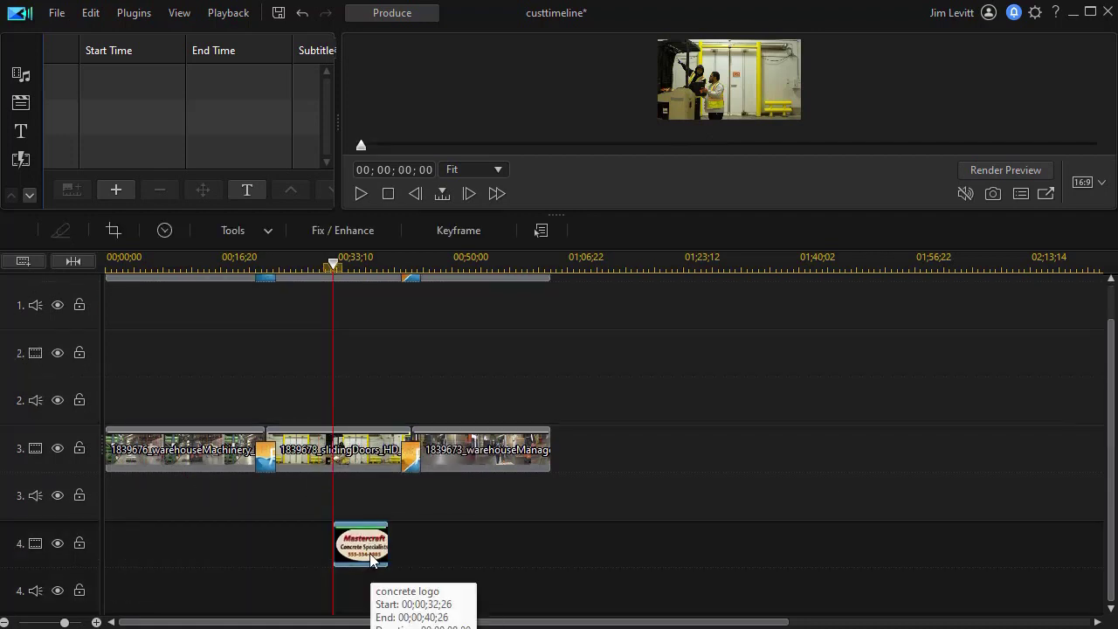
key(Delete)
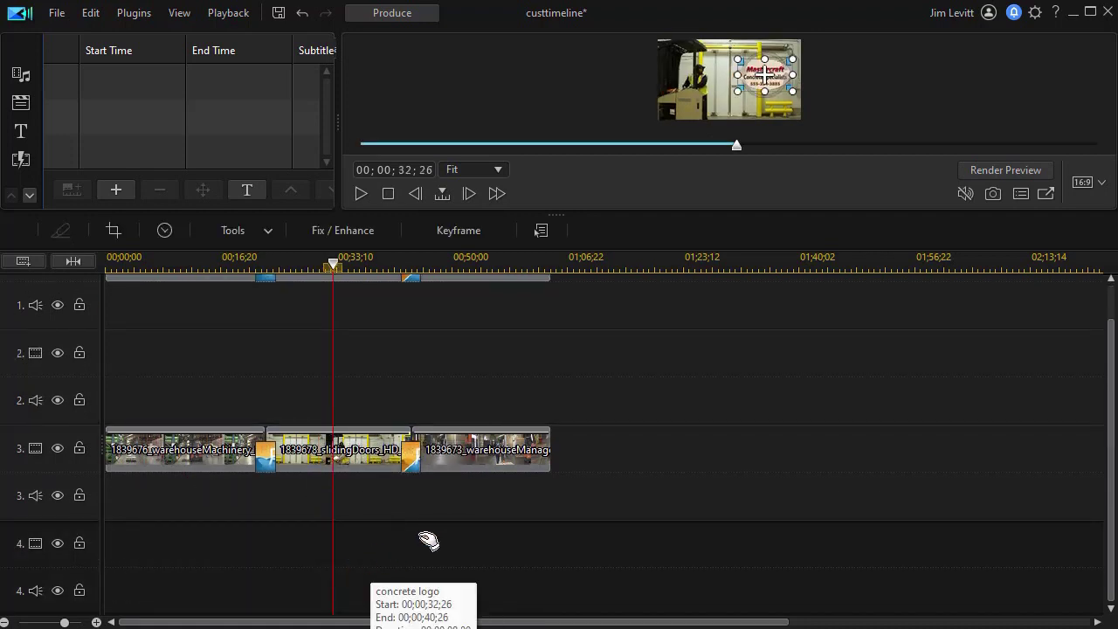
right_click(611, 499)
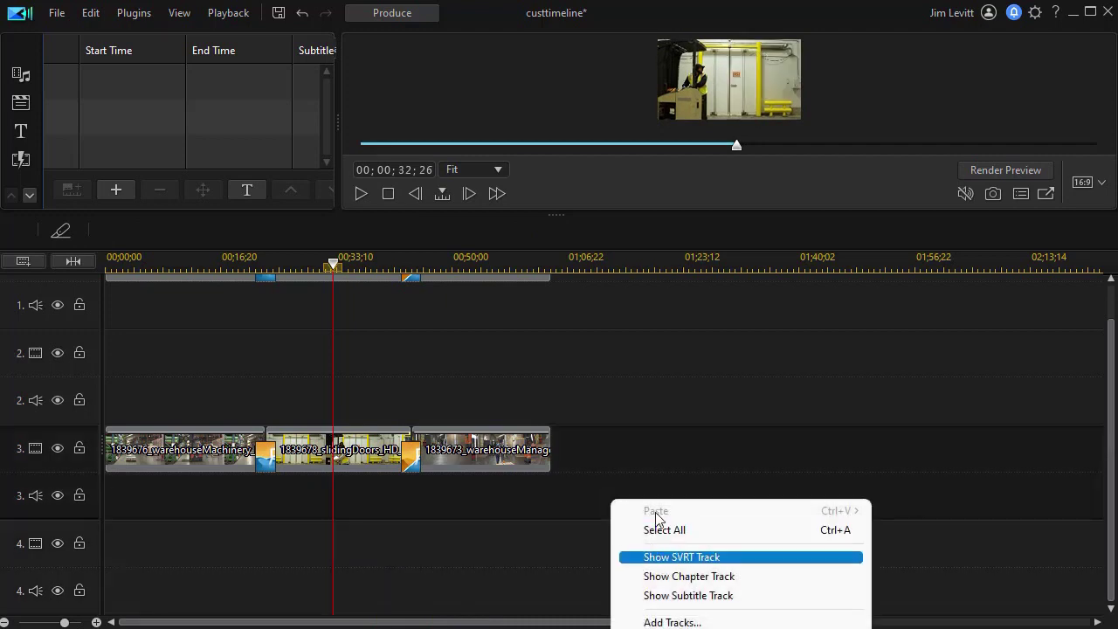
right_click(657, 301)
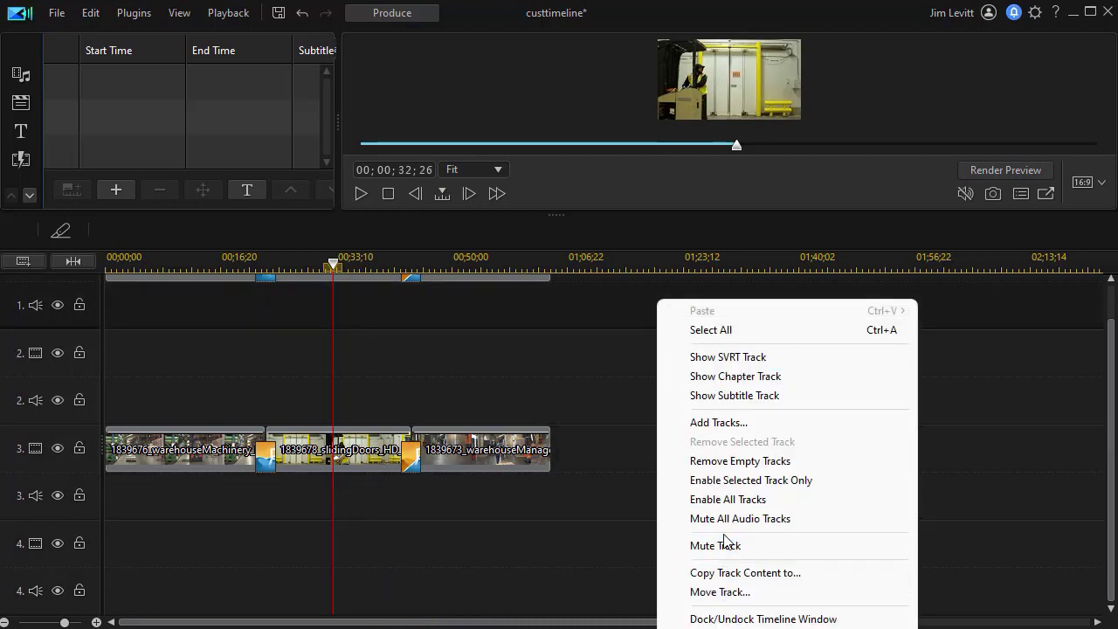
click(721, 462)
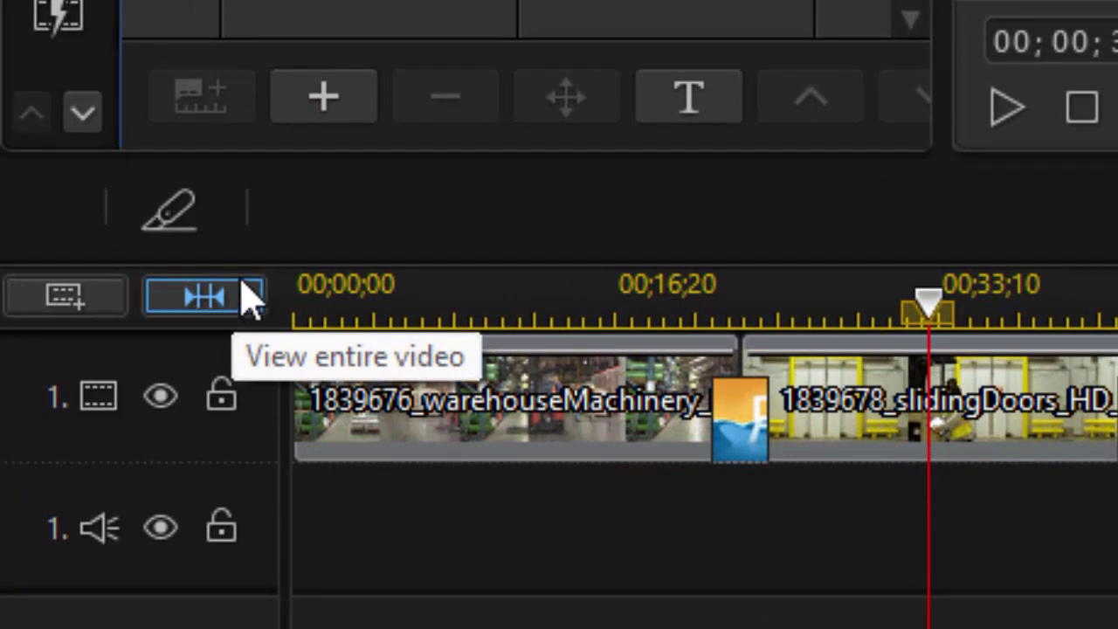
Step: Fit the entire video within the visible width of the timeline
click(247, 296)
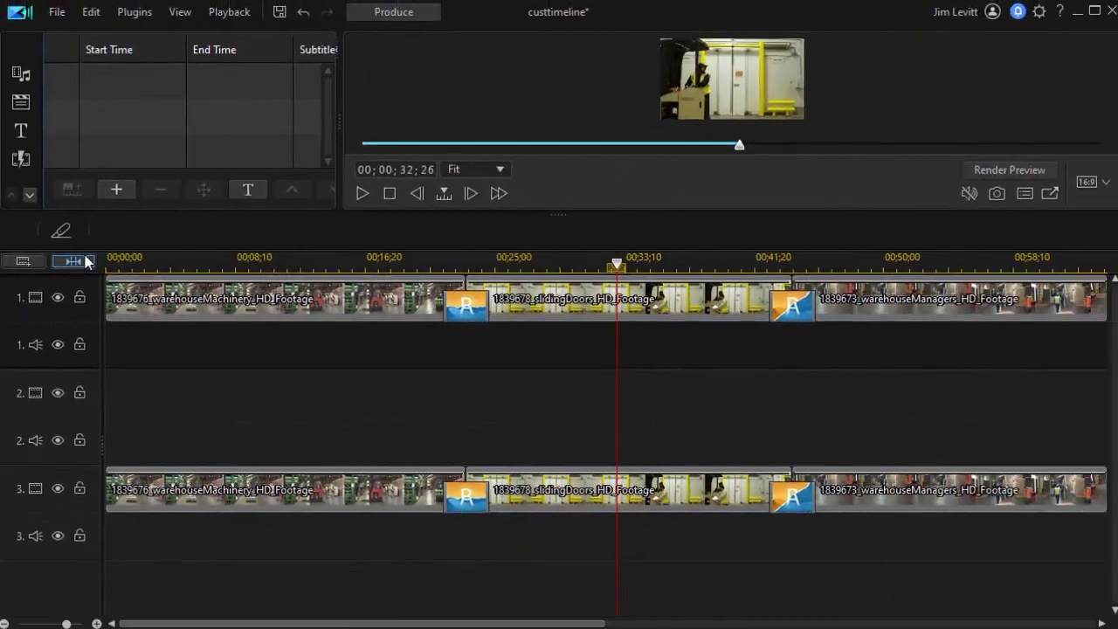